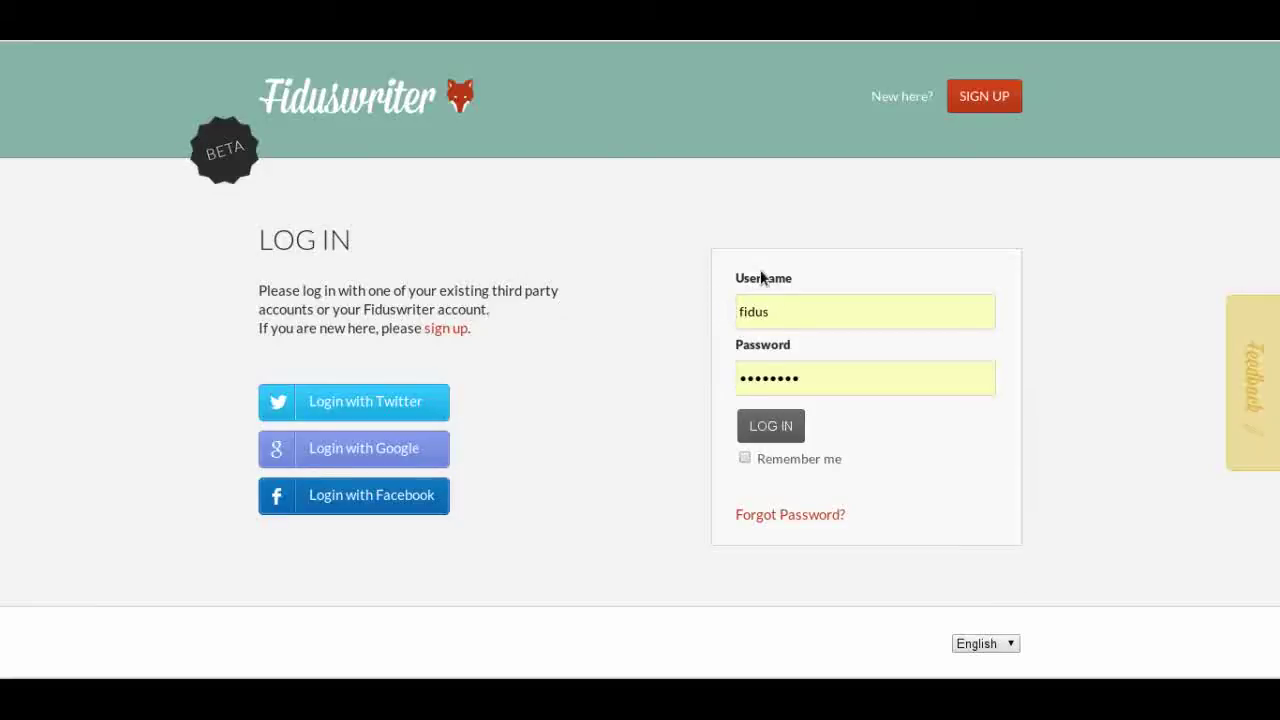
Step: Submit the entered username and password to log in to Fidus Writer
click(782, 428)
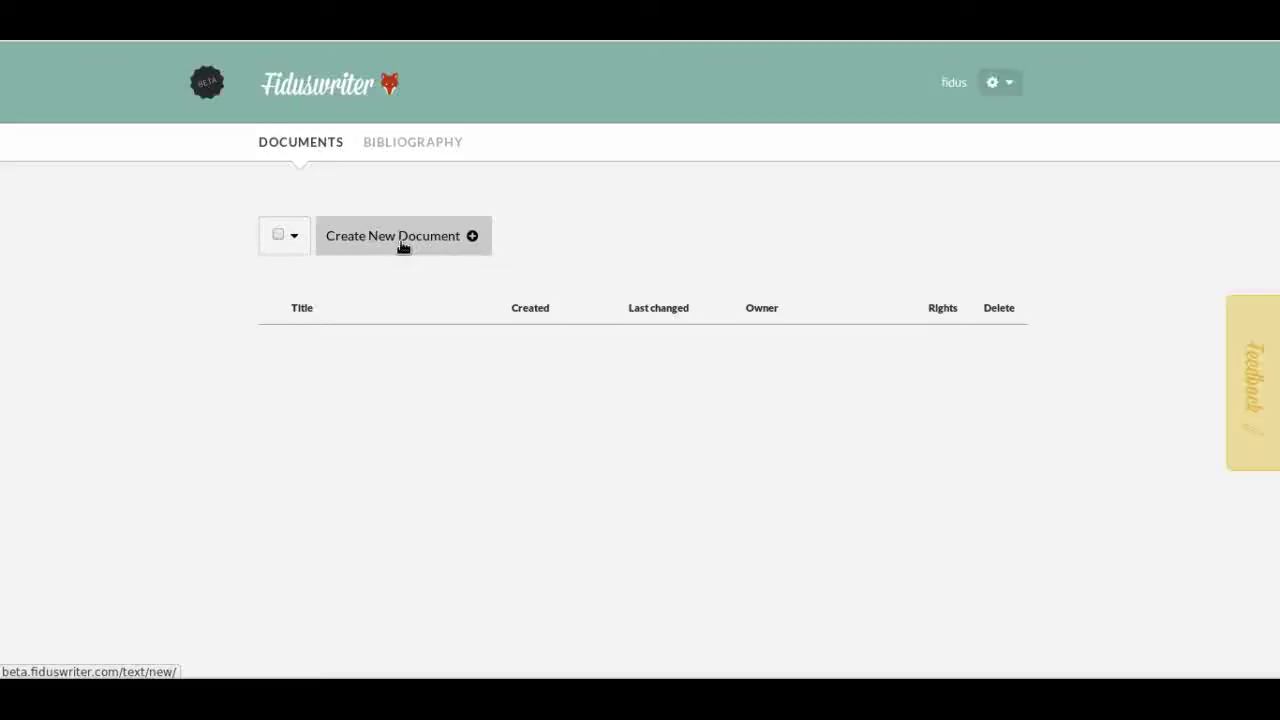
Step: Switch from Documents to the empty Bibliography list
click(401, 148)
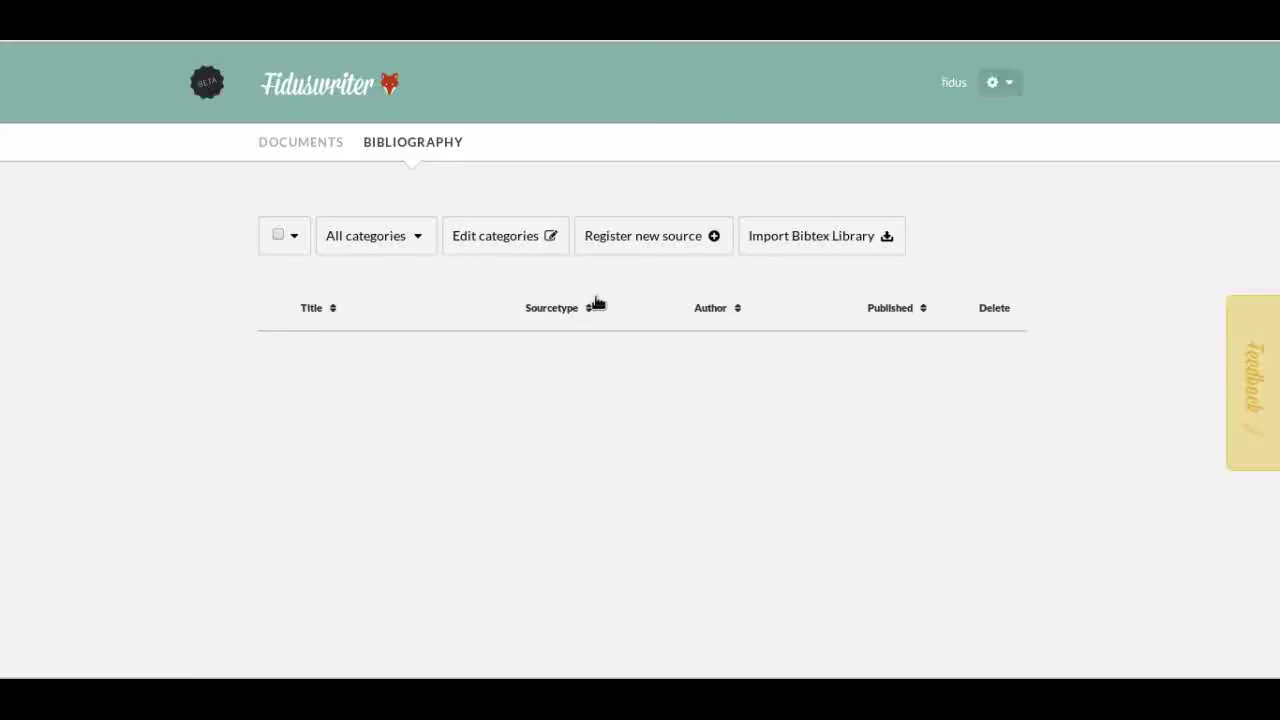
Step: Register a new bibliography source with Article as its source type
click(671, 250)
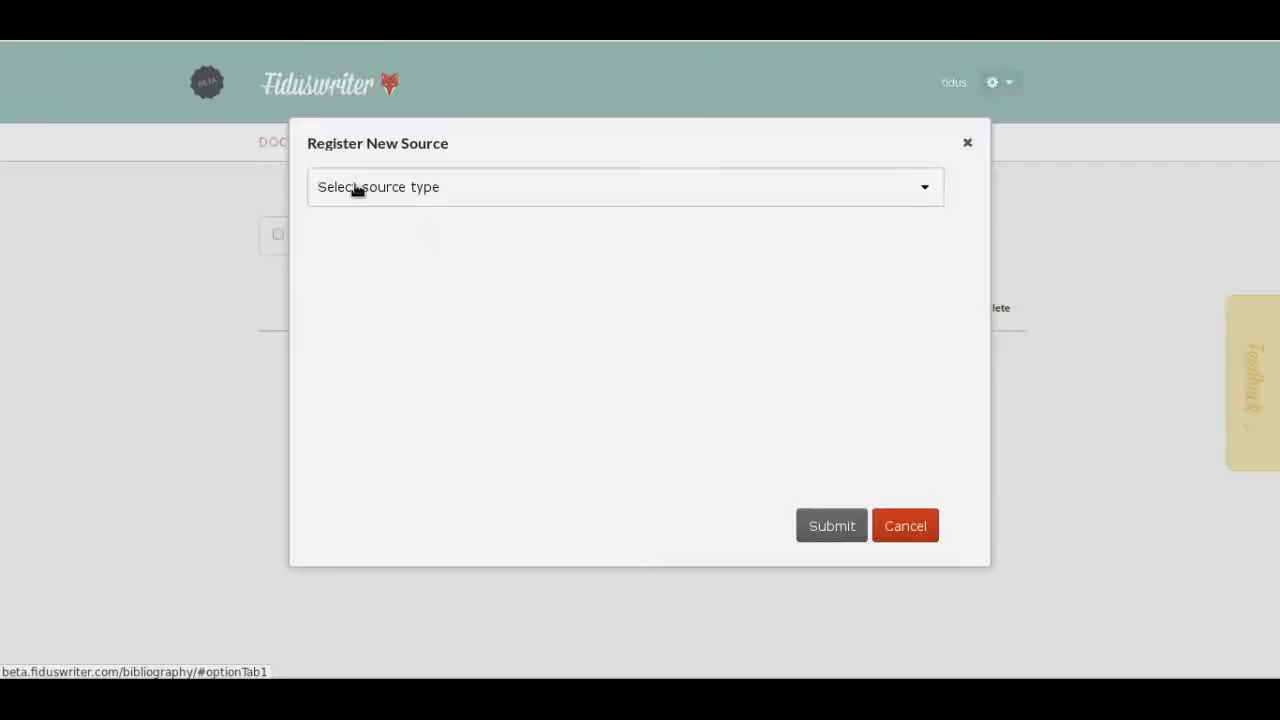
click(410, 188)
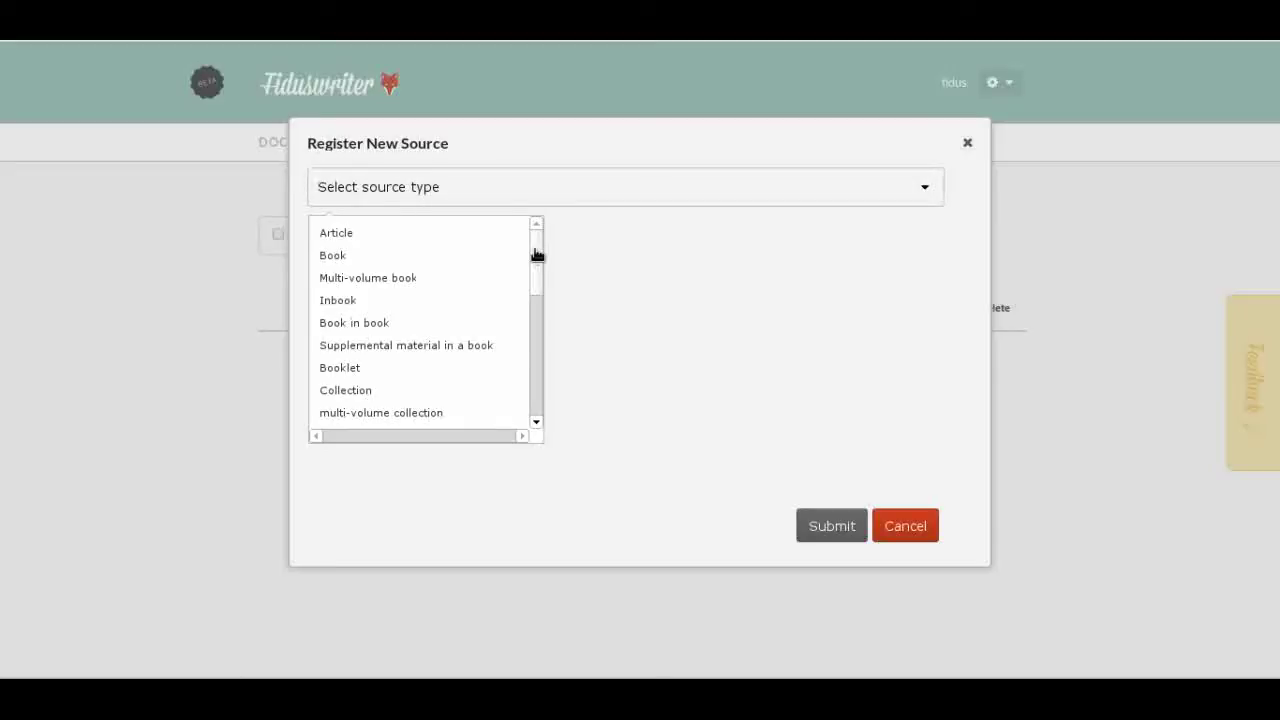
mouse_move(534, 251)
mouse_down()
mouse_move(560, 400)
mouse_move(529, 243)
mouse_move(546, 233)
mouse_up()
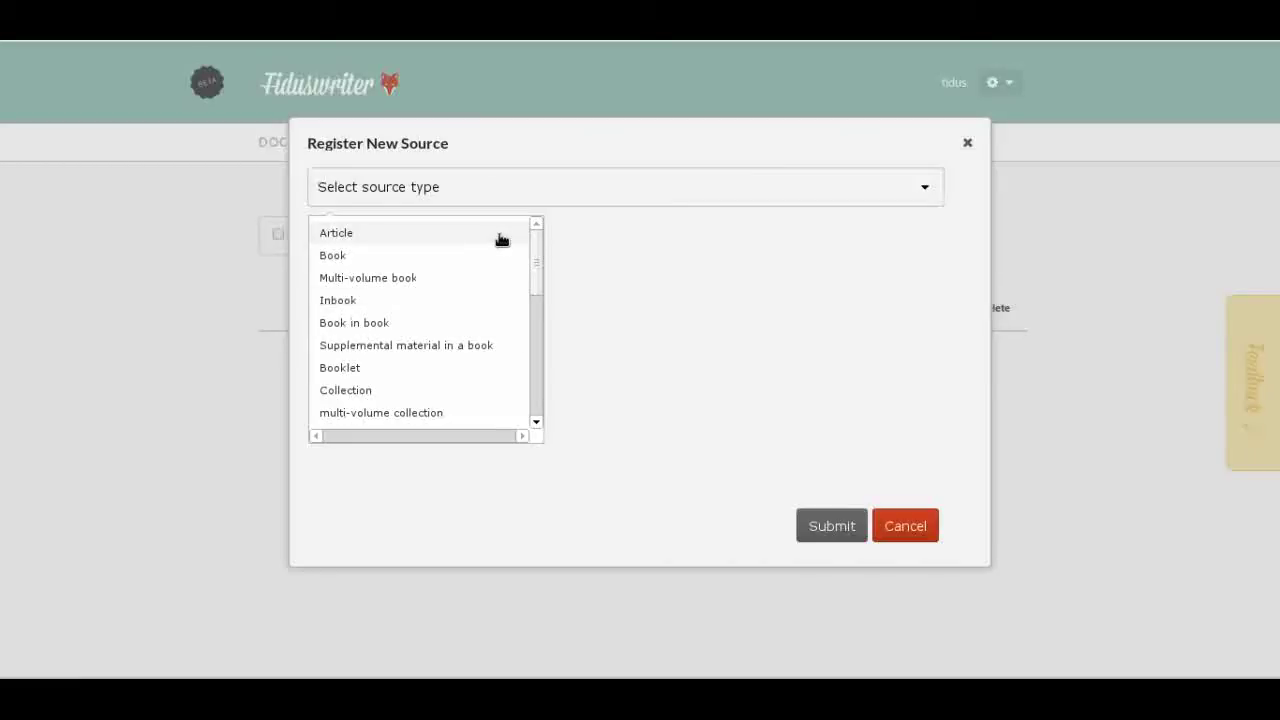
click(502, 240)
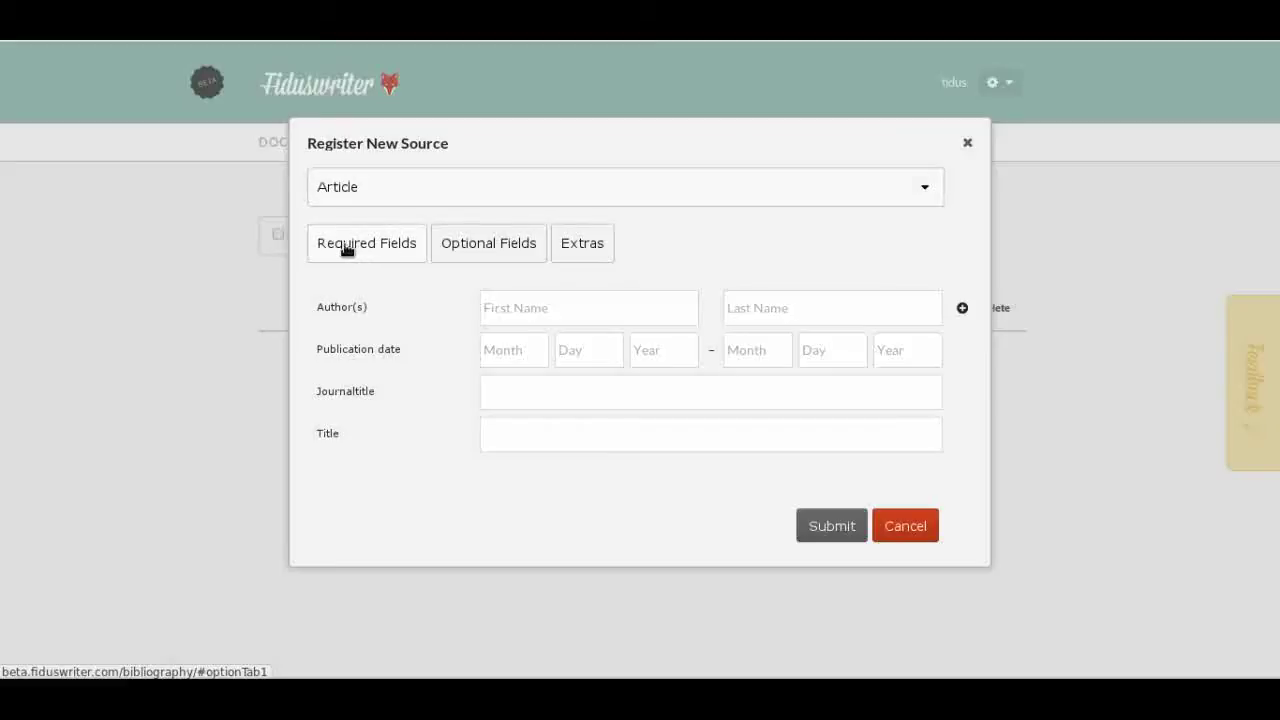
click(477, 253)
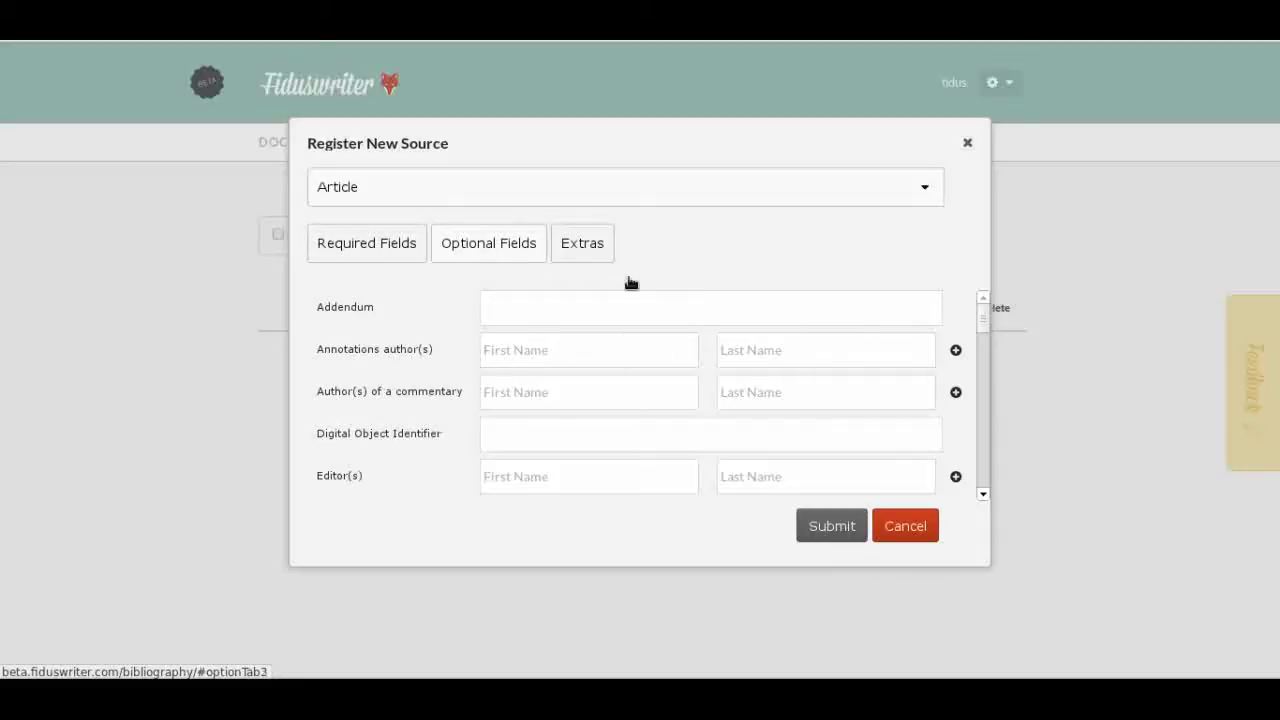
scroll(920, 339, down, 8)
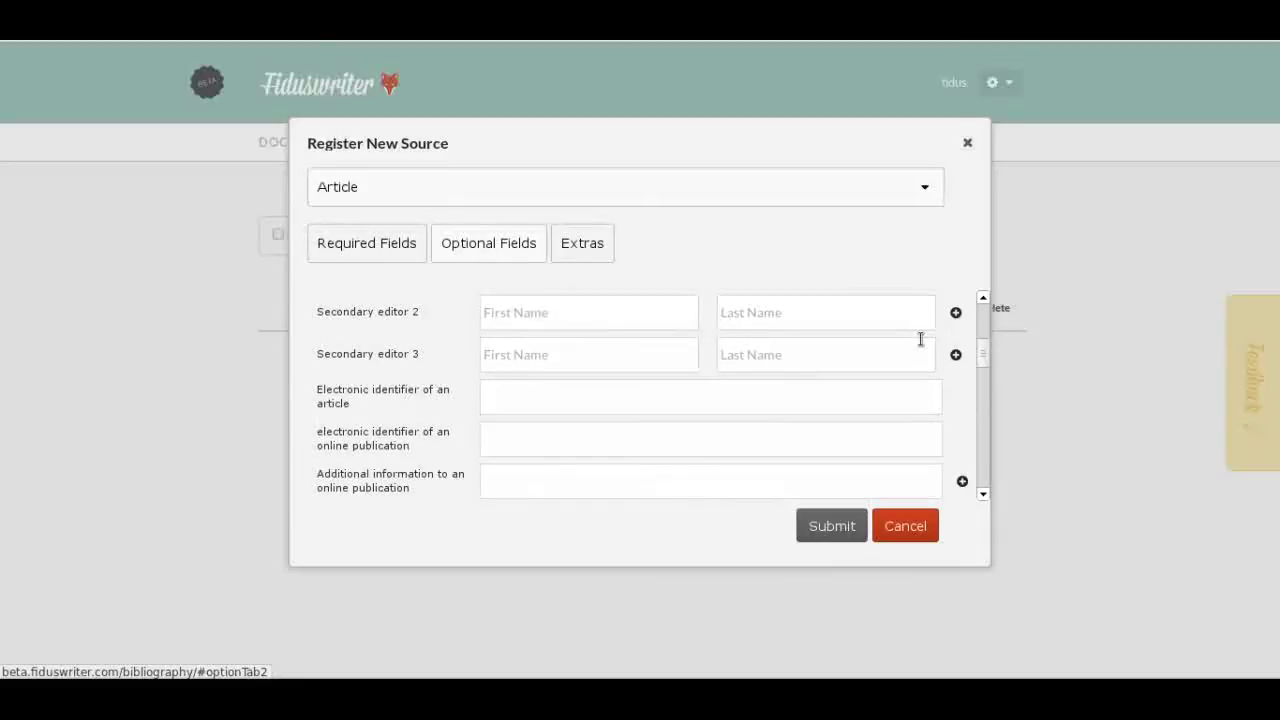
scroll(920, 339, down, 8)
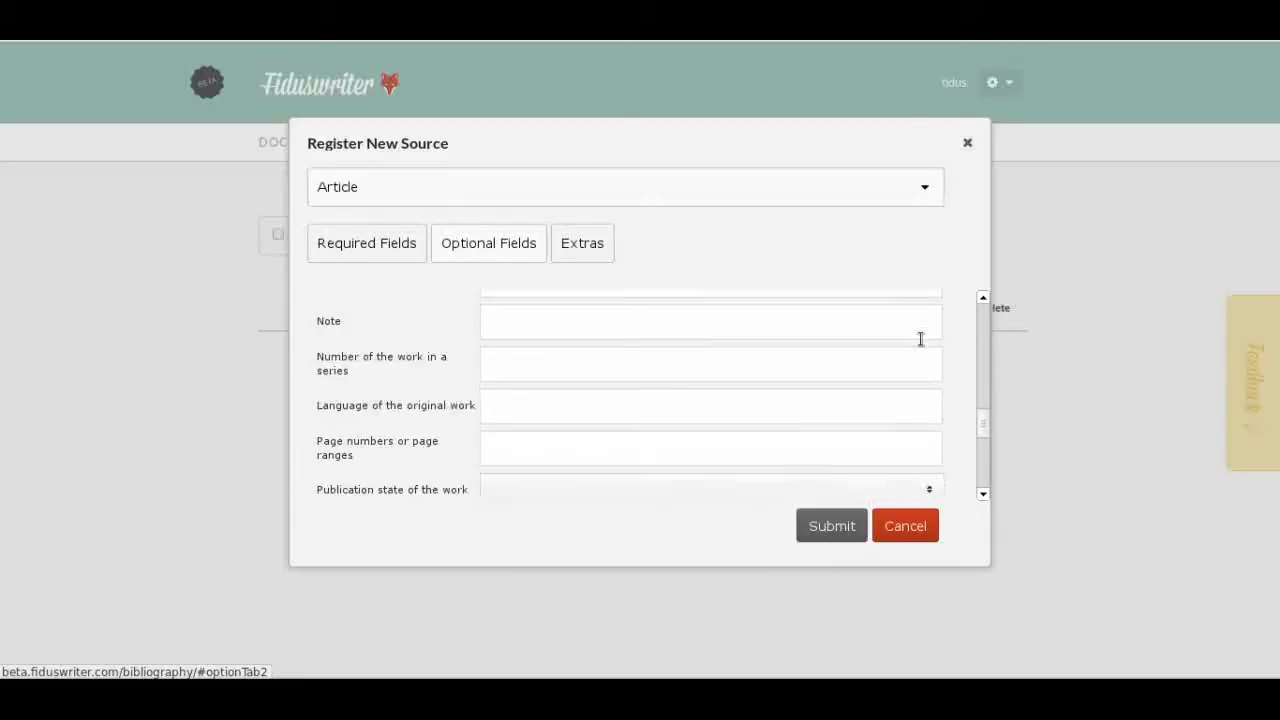
scroll(920, 339, down, 4)
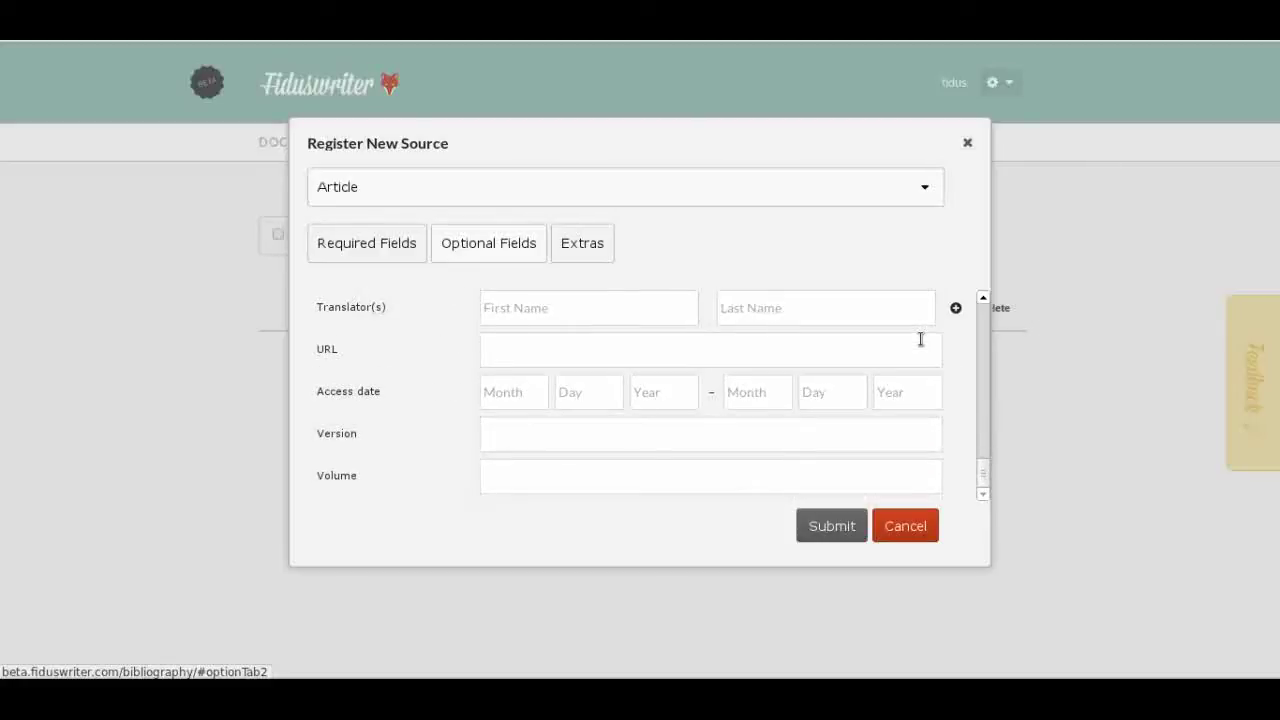
click(588, 246)
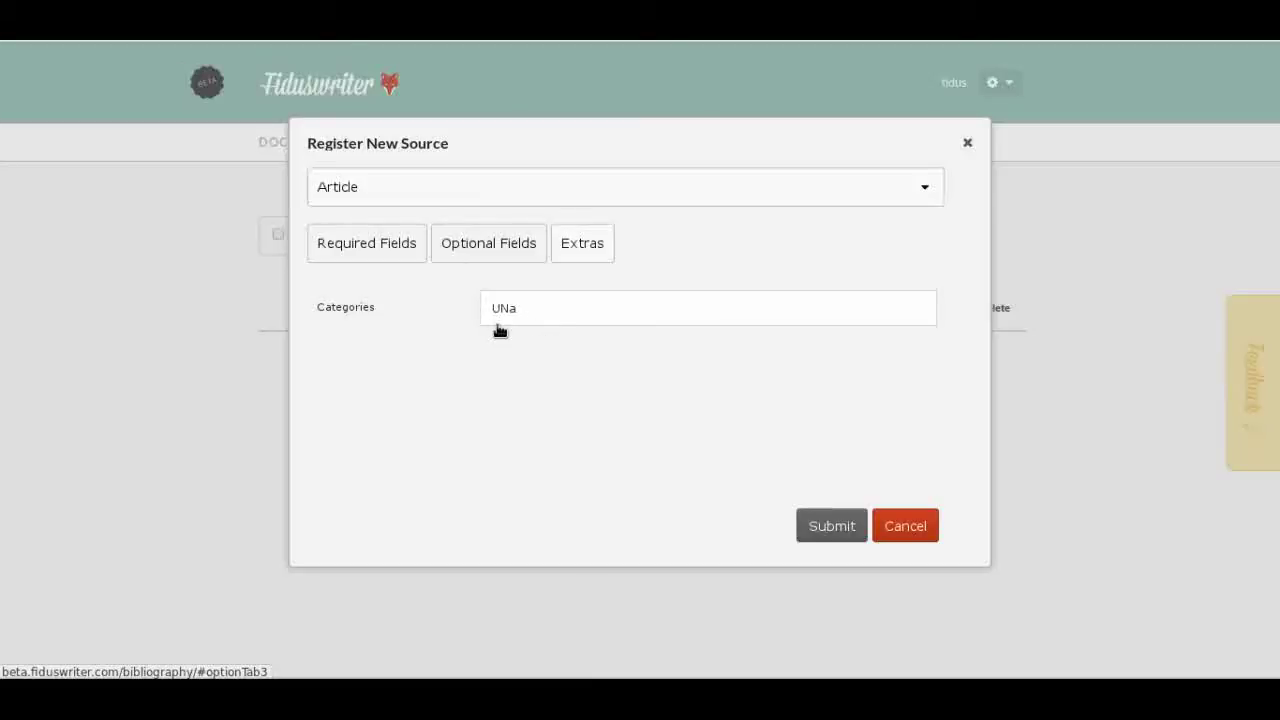
click(491, 247)
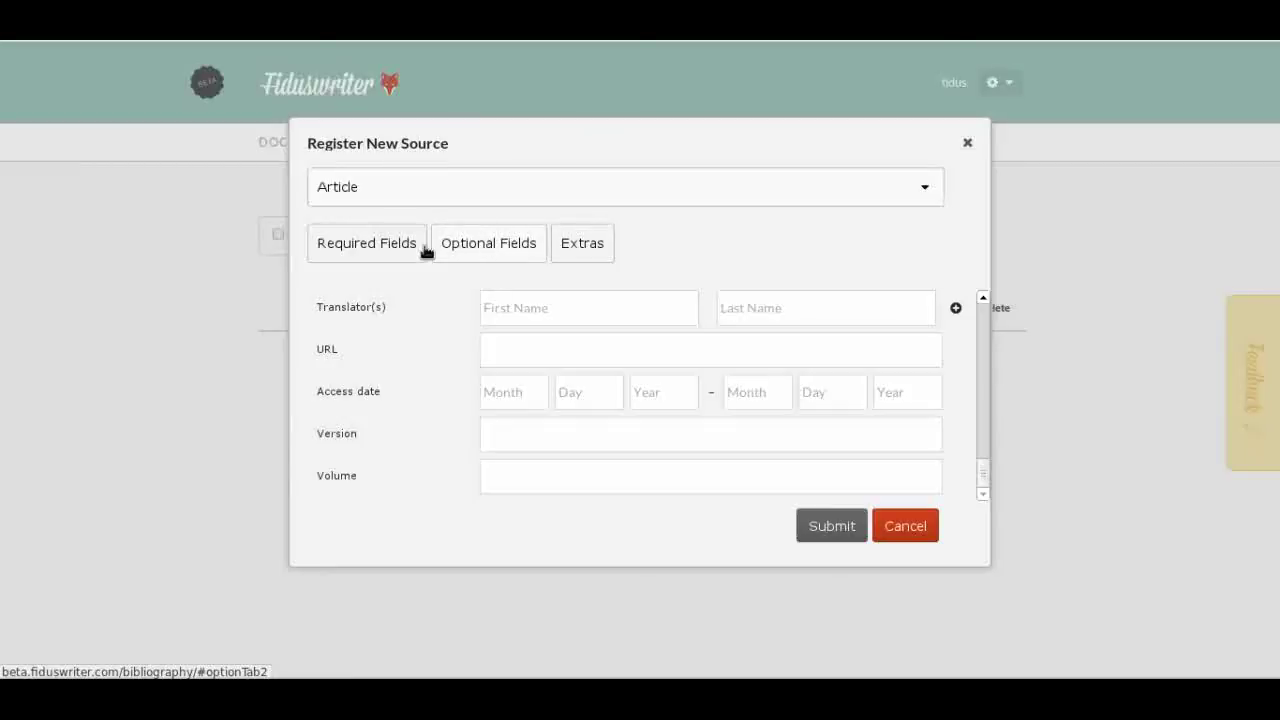
click(337, 252)
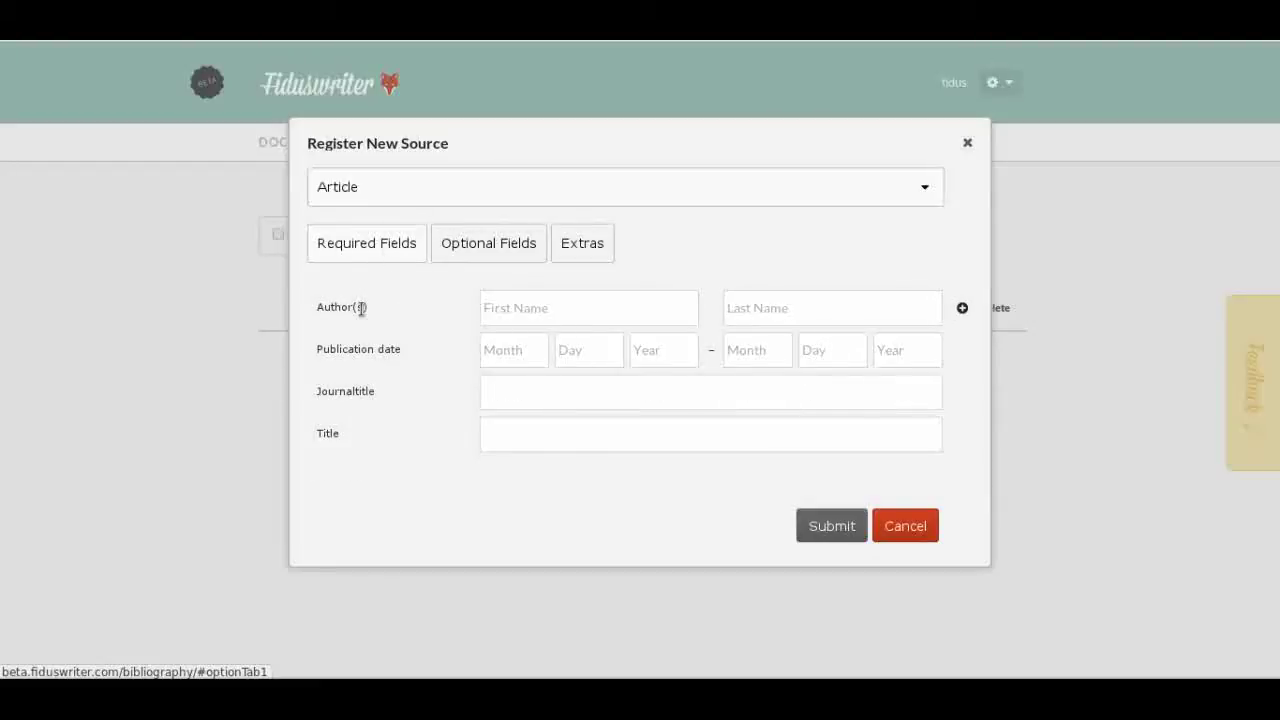
Step: Enter the first author's first and last name in the article form
click(511, 303)
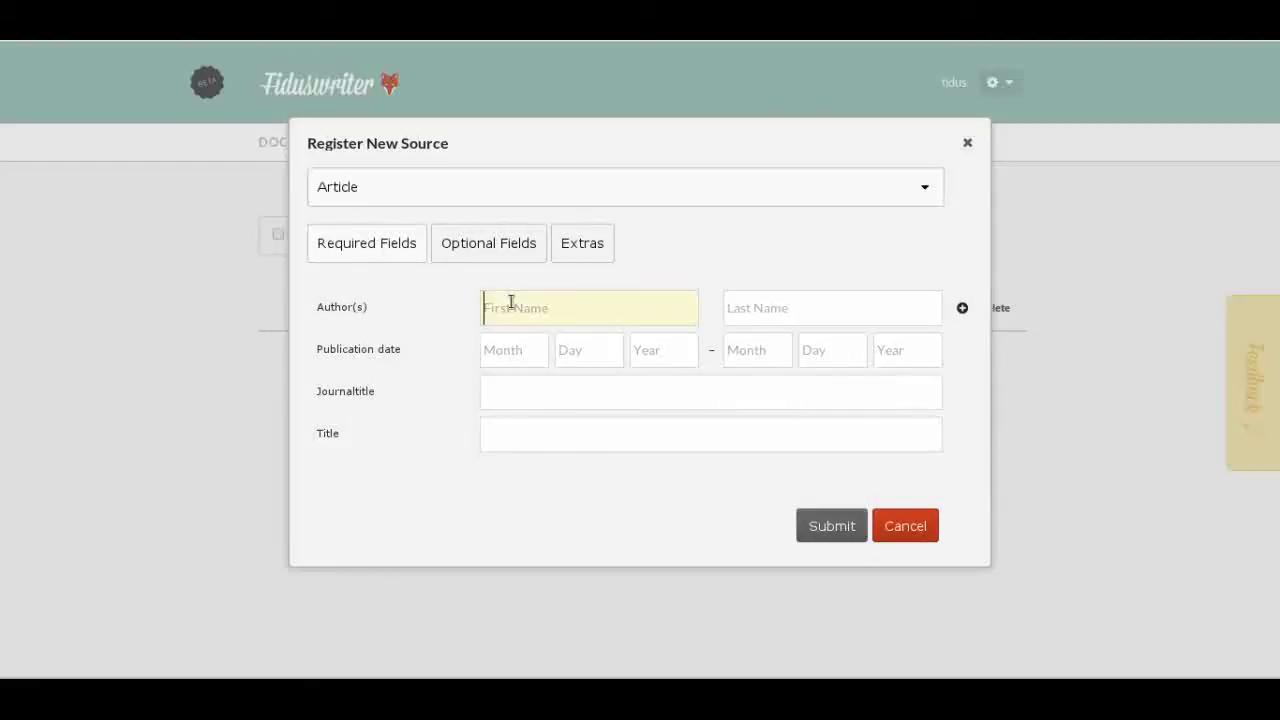
text(Daniel)
key(Tab)
text(Frebel)
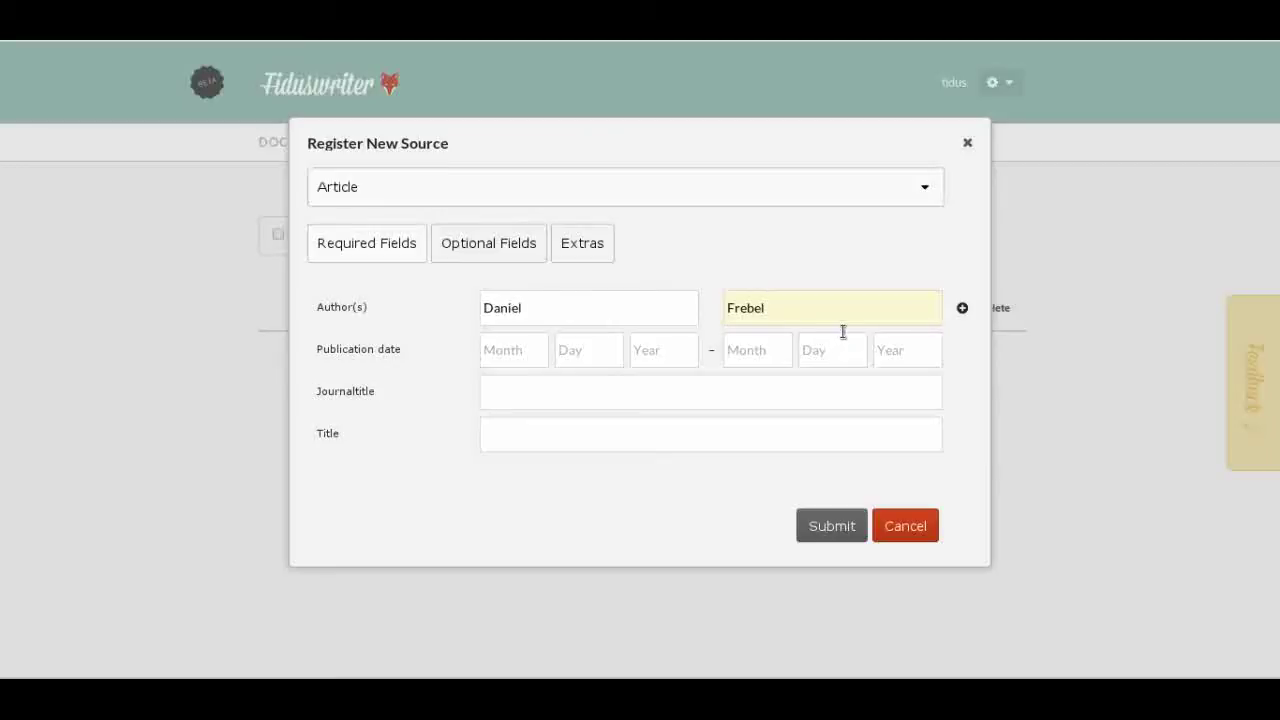
Step: Add a second author row and fill in that author's first and last name
click(963, 312)
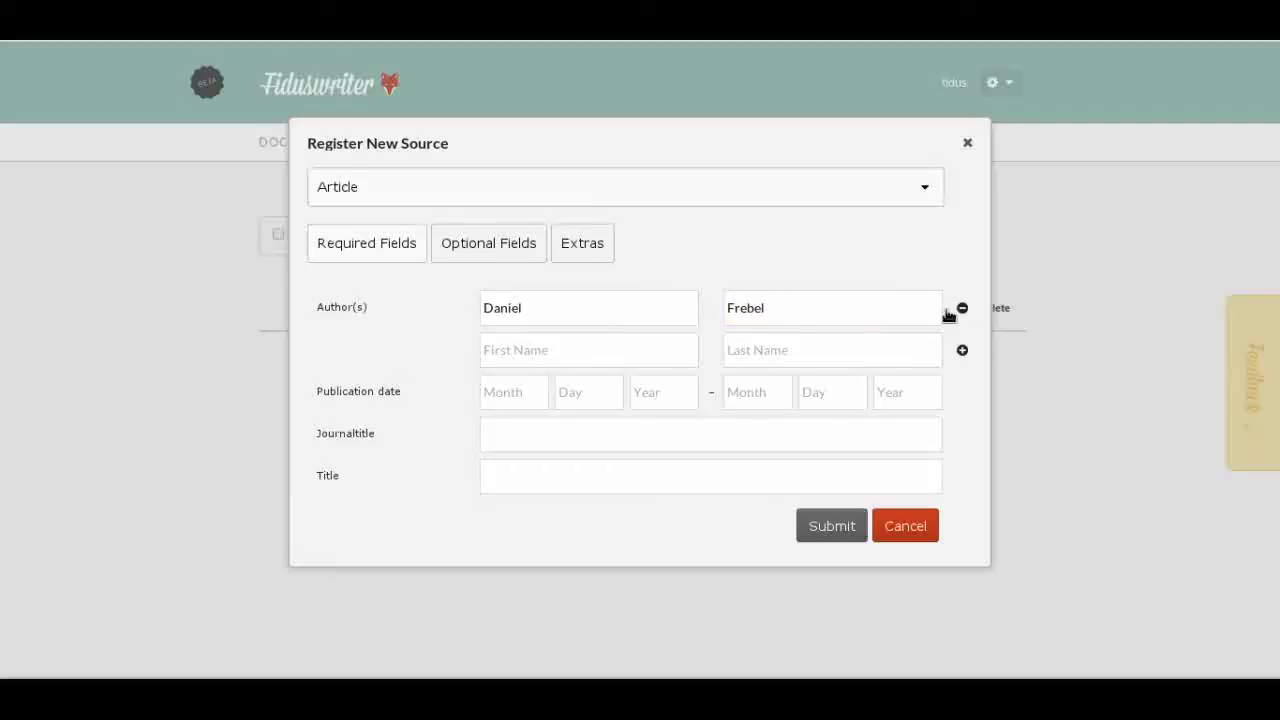
click(549, 349)
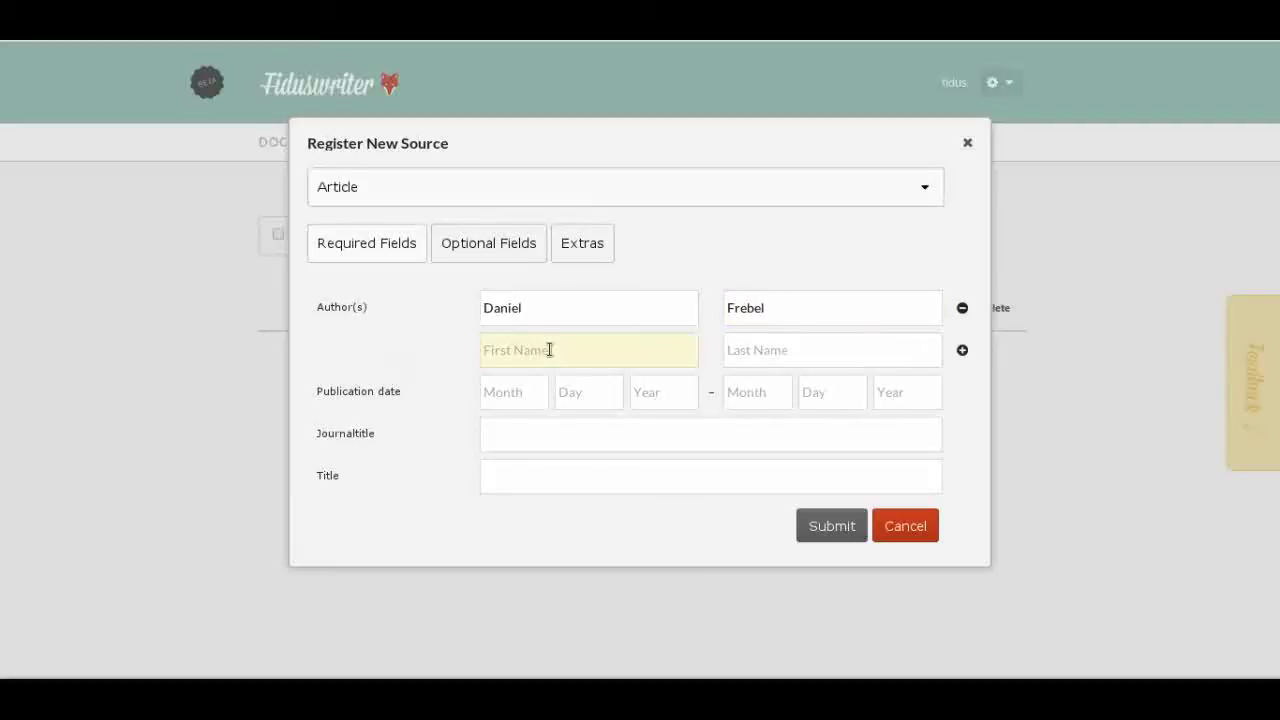
text(Takuto)
key(Tab)
text(K)
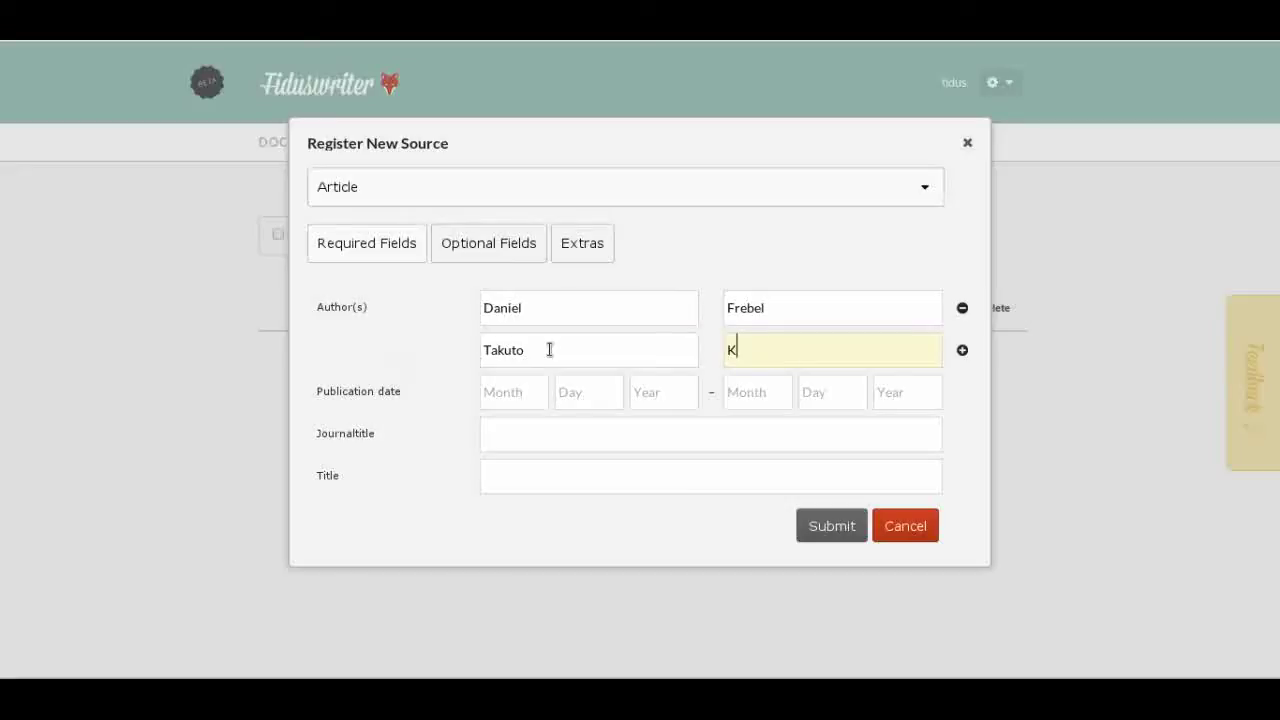
text(ojima)
Step: Add a third author row with first and last name, then go to the Year field
click(963, 350)
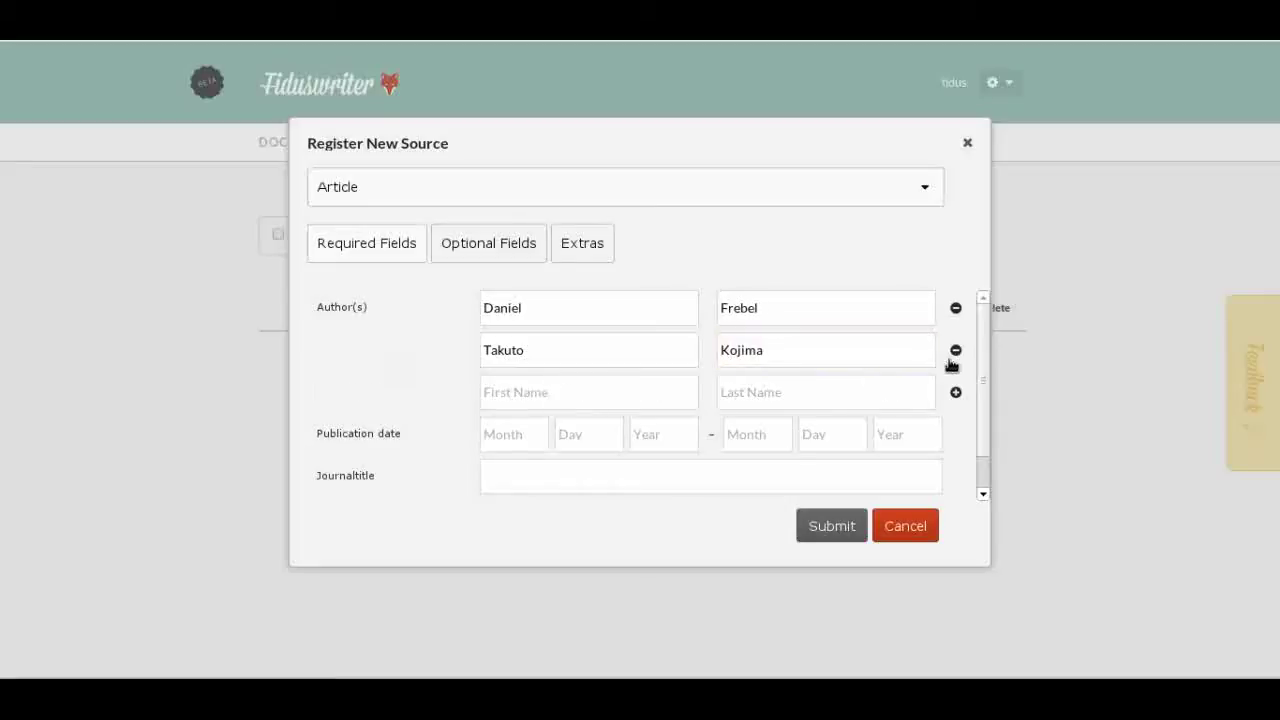
click(557, 391)
text(Anne)
key(Tab)
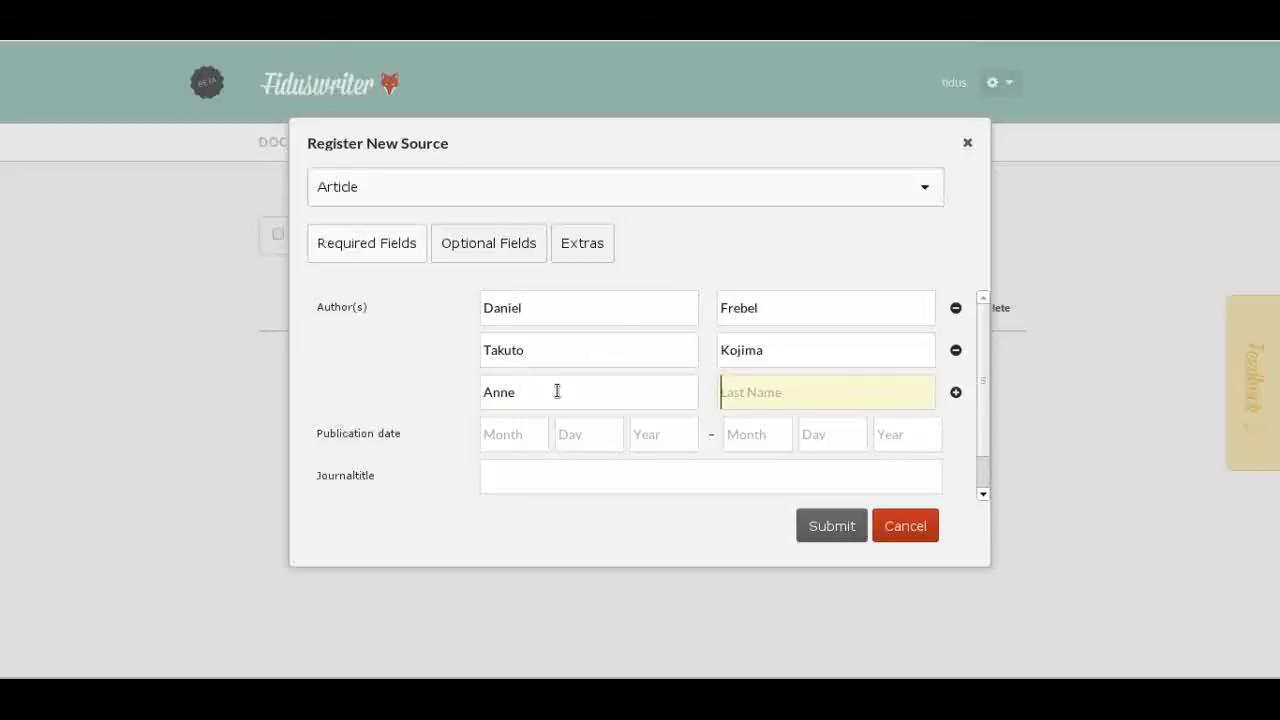
text(Wittorf)
scroll(659, 410, down, 1)
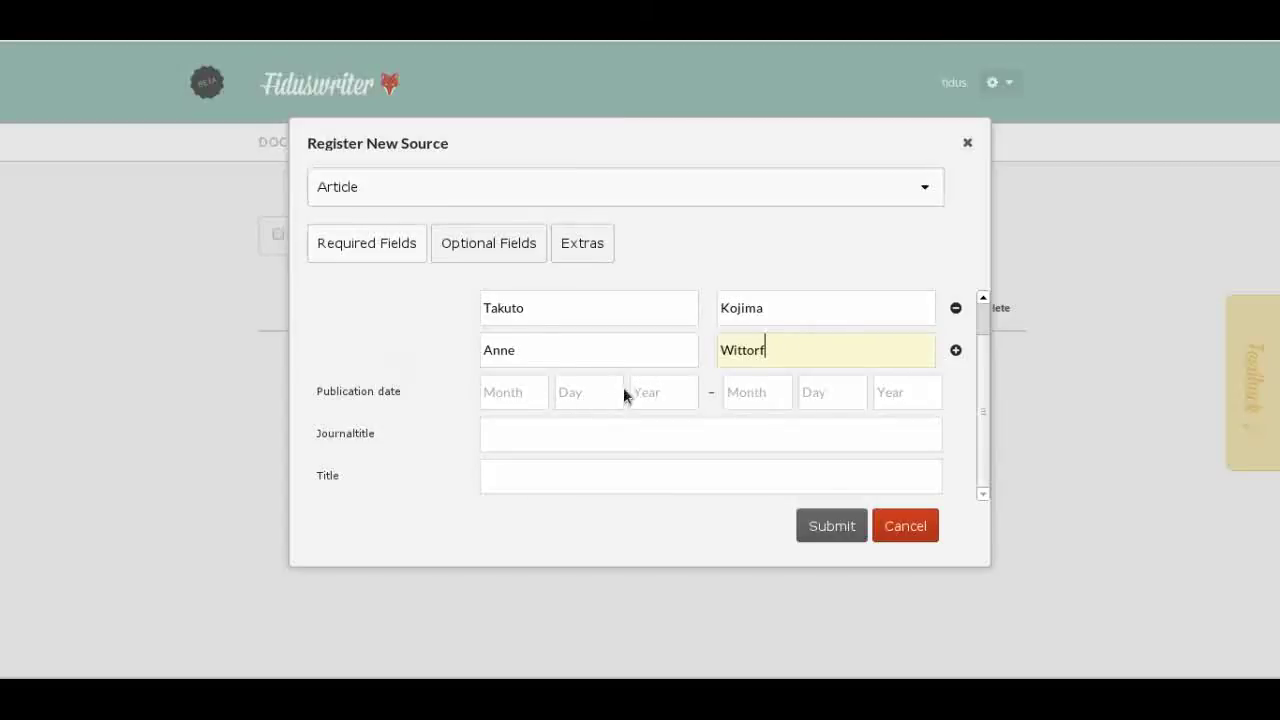
click(663, 395)
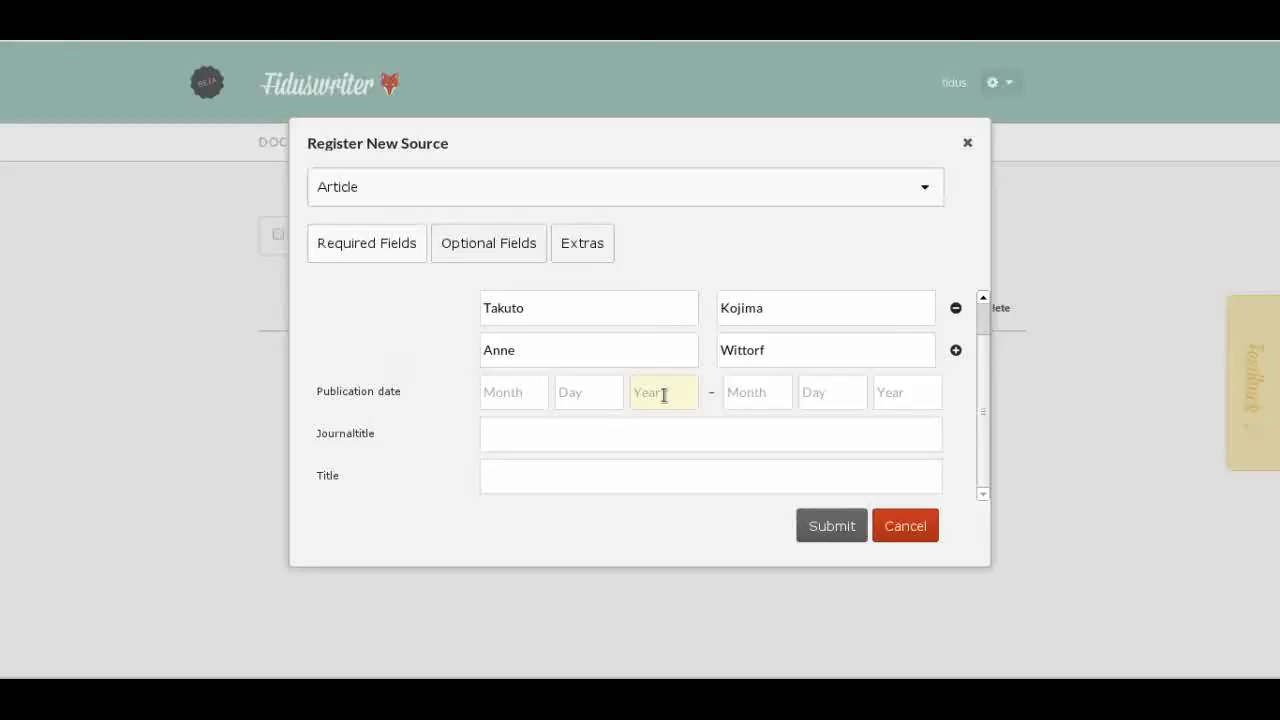
Step: Set the year to 2008 and the journal title to 'The Scientific Journal'
text(2008)
click(554, 437)
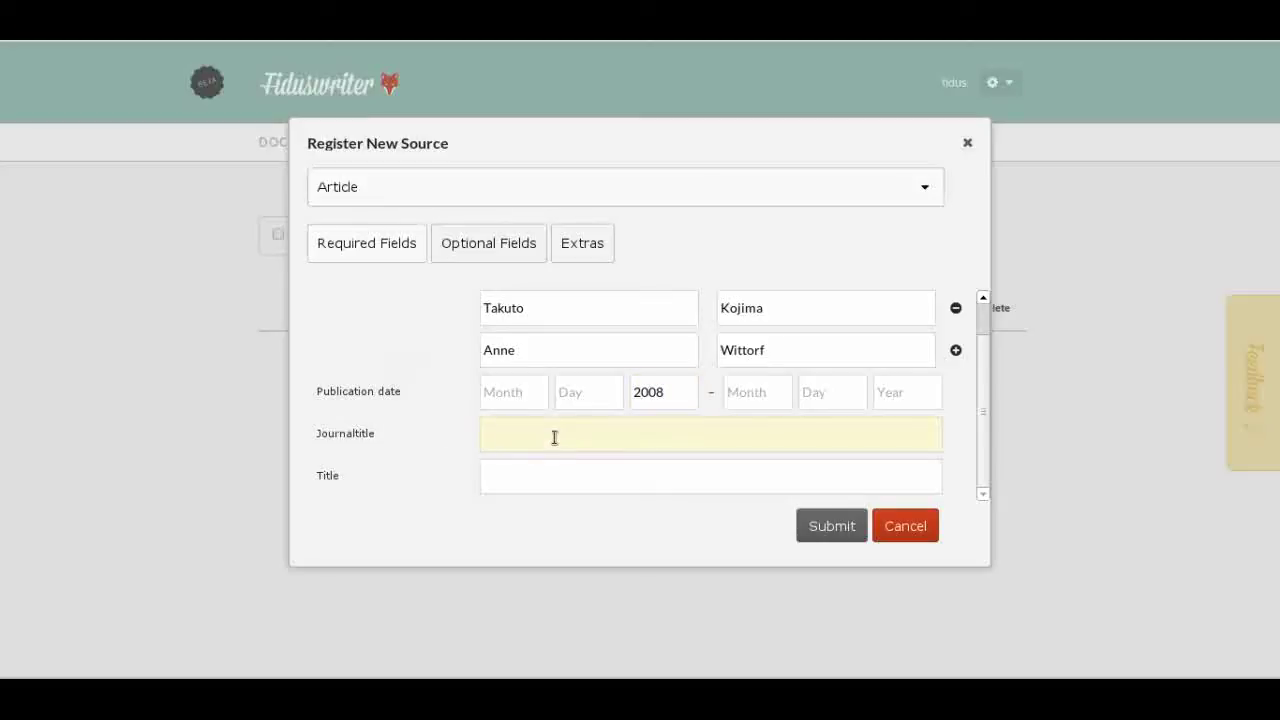
text(The scientific journal)
click(513, 434)
key(BackSpace)
text(S)
key(Right)
key(Right)
key(Right)
key(Right)
key(Right)
key(Right)
key(Right)
key(Right)
key(Right)
key(Right)
key(Delete)
text(J)
Step: Title the article 'Why Fidus Writer Will Change Everything' and save the source
click(535, 477)
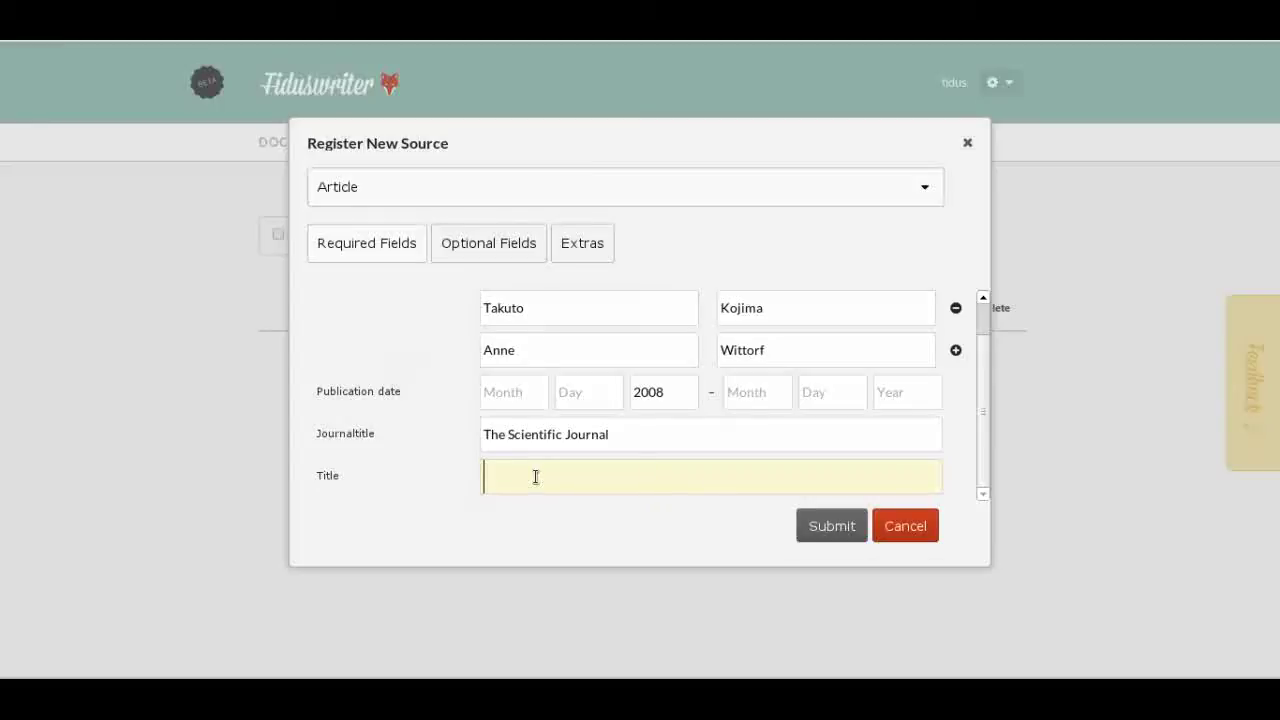
text(Why Fidus Writer)
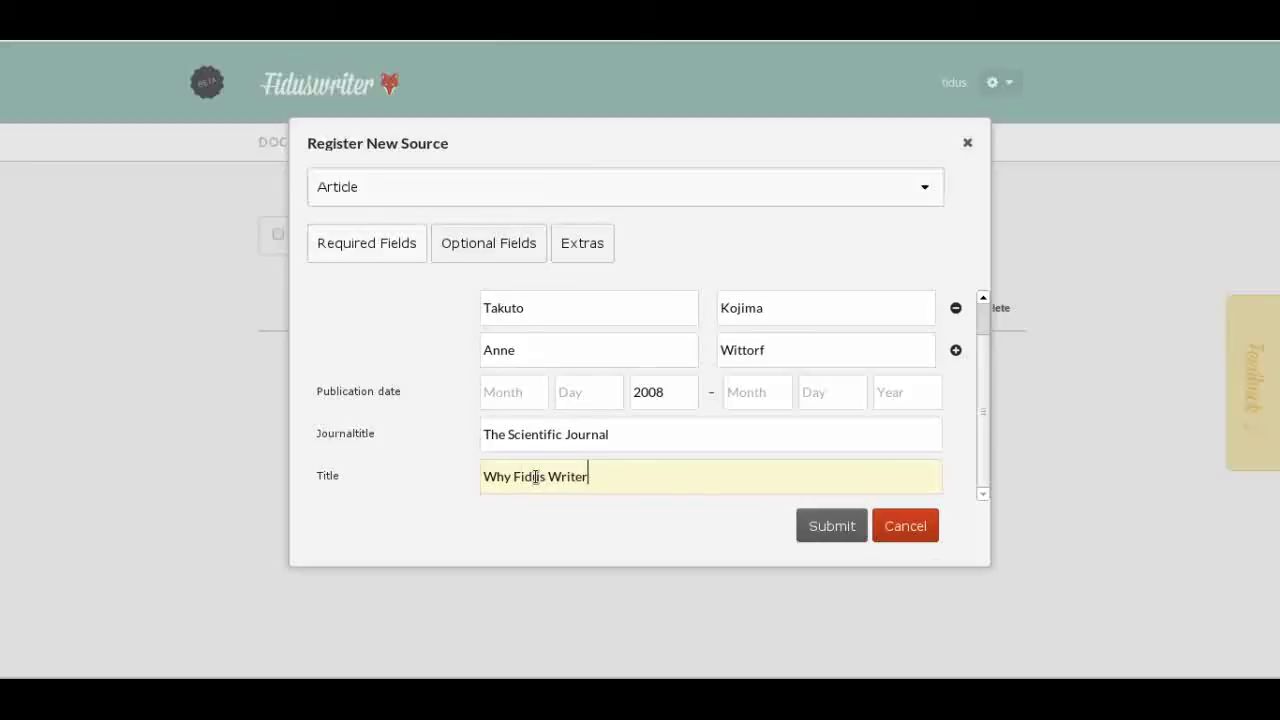
text( Will Change Everything)
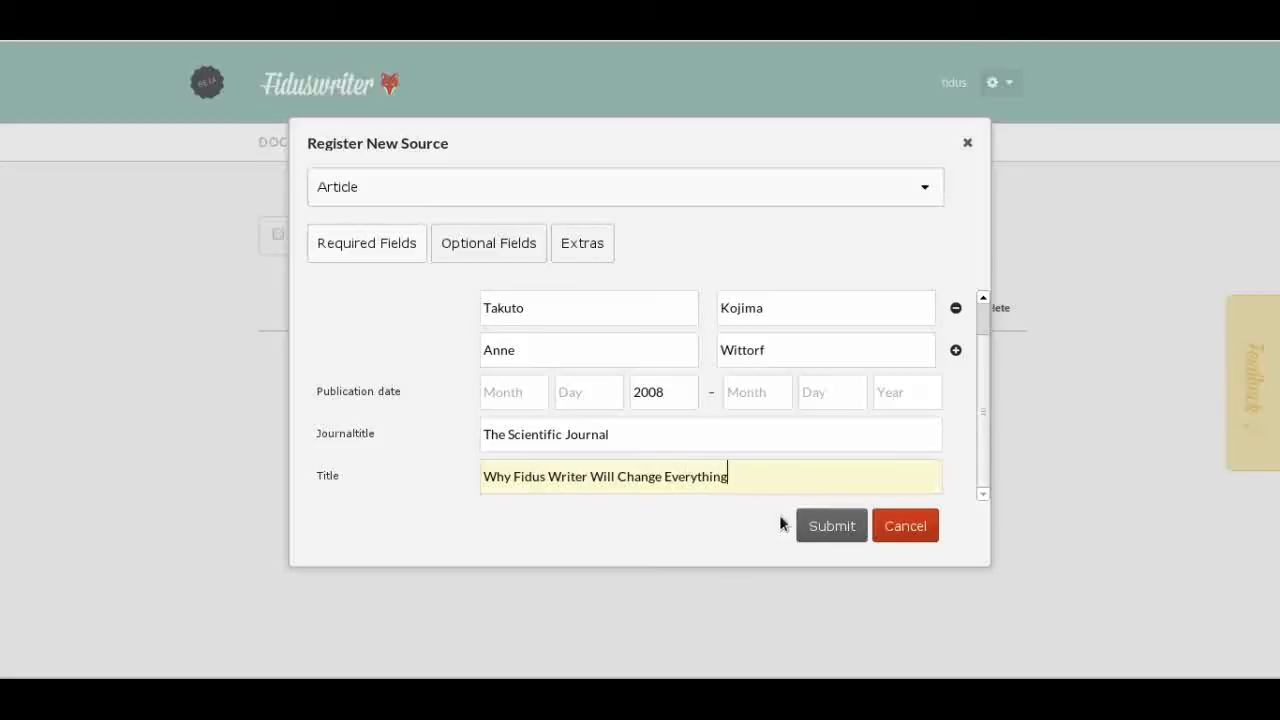
click(829, 527)
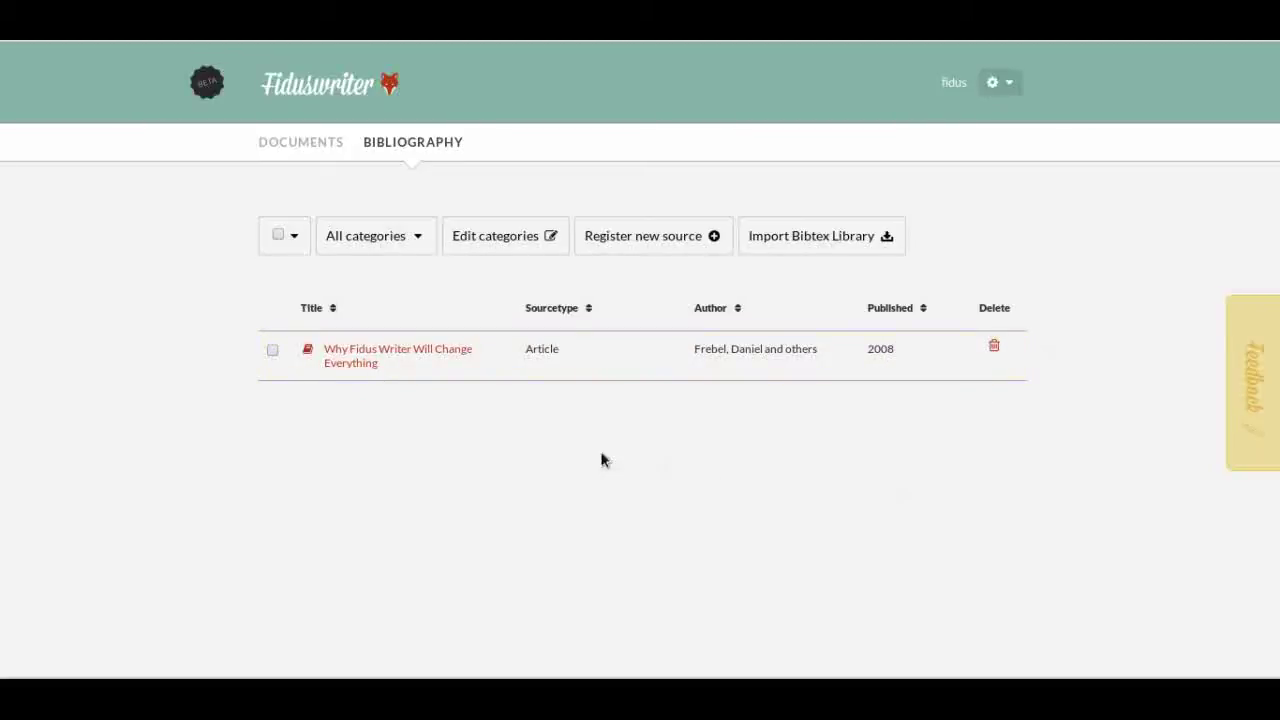
Step: Select the saved article row, view the bulk actions, then deselect it
click(272, 352)
click(291, 243)
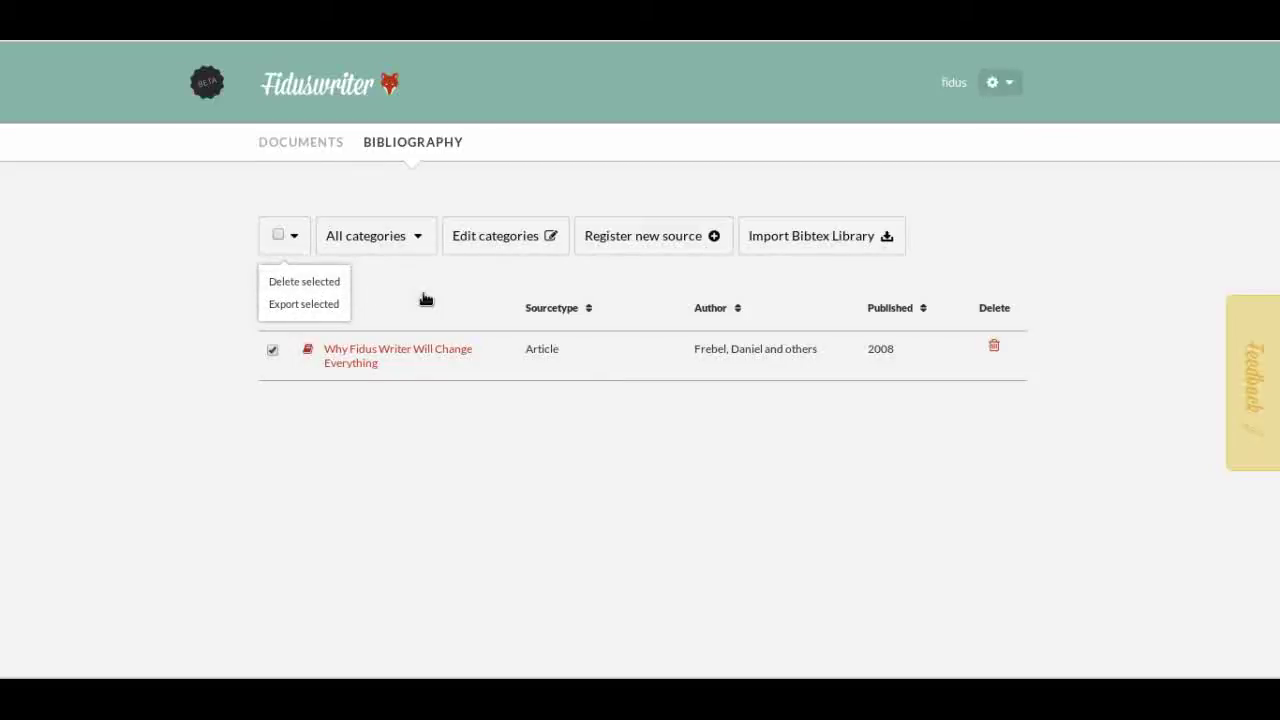
click(272, 352)
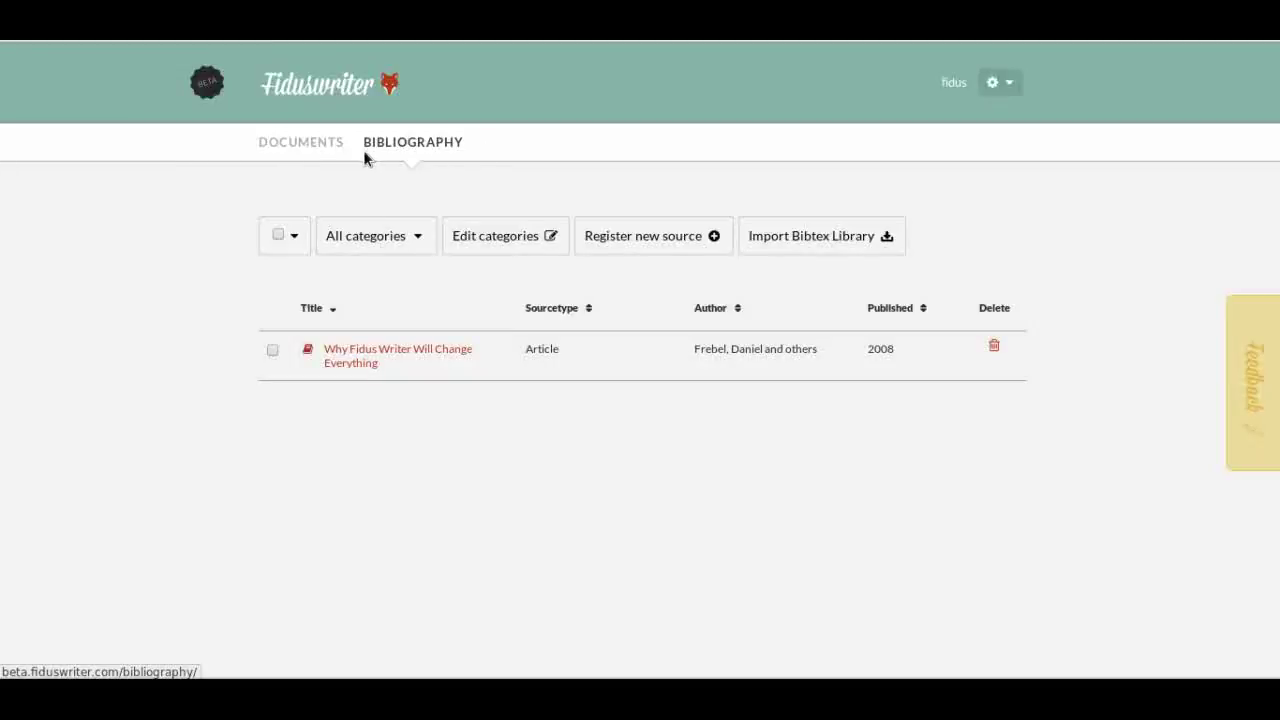
Step: Create a new blank document from the Documents list
click(301, 150)
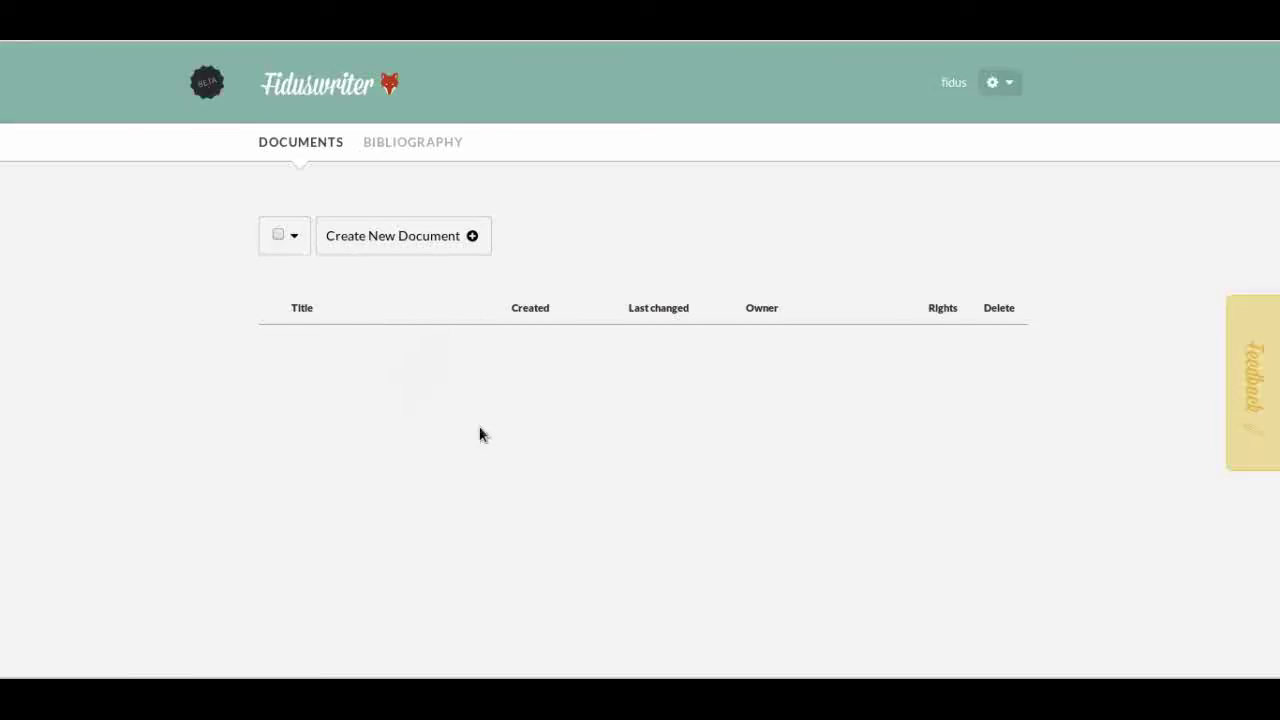
click(379, 250)
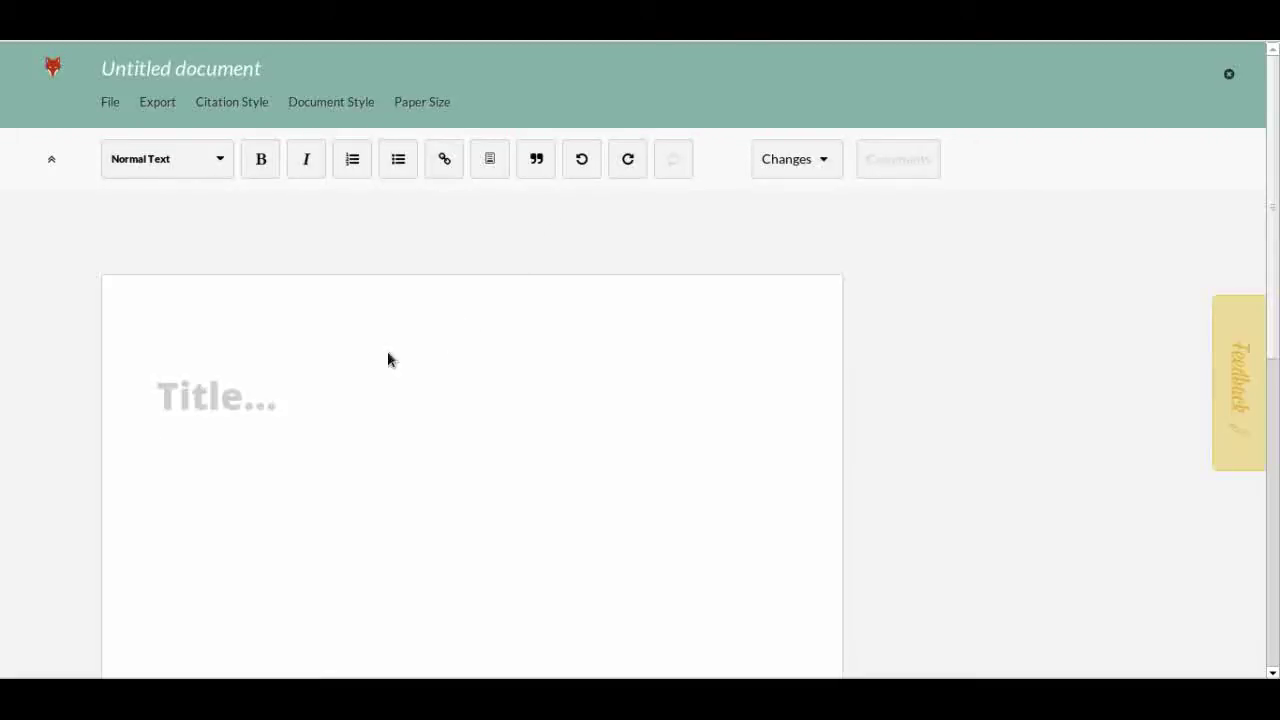
Step: Enter 'AN ESSAY FOR SCHOOL' as the document title and move into the body
click(187, 395)
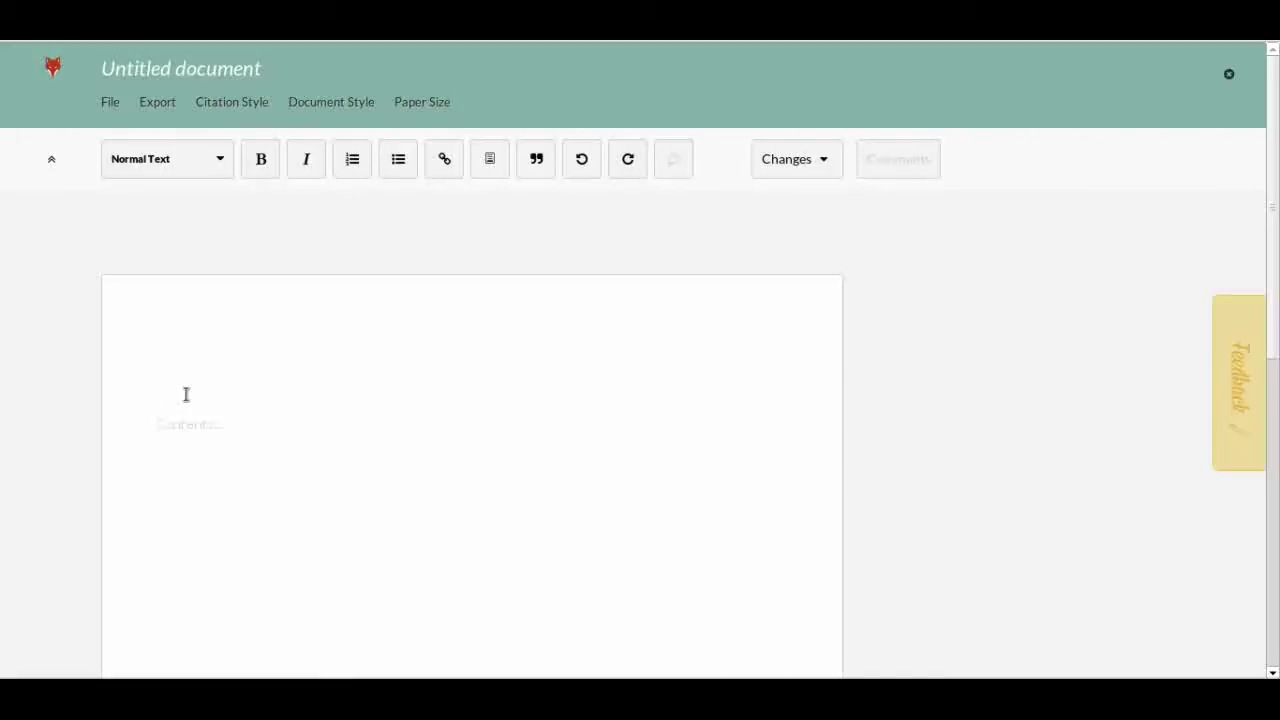
text(AN ESSA)
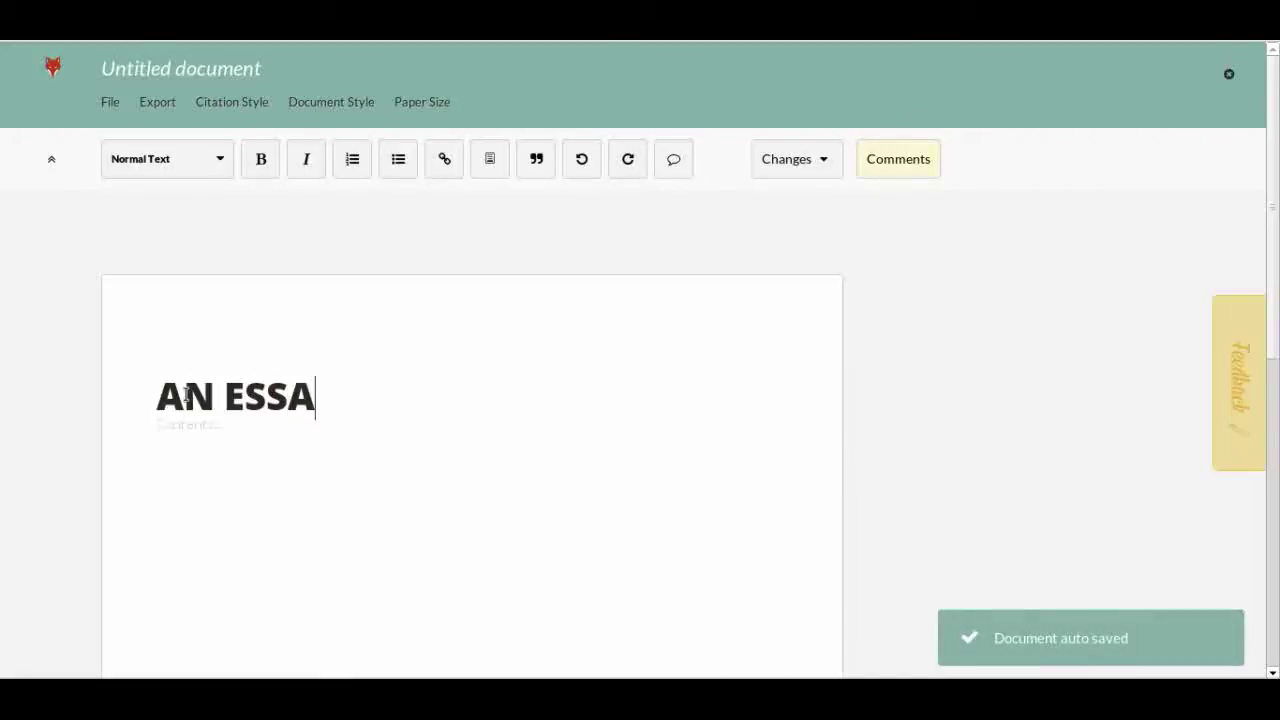
text(Y FOR SCHOOL)
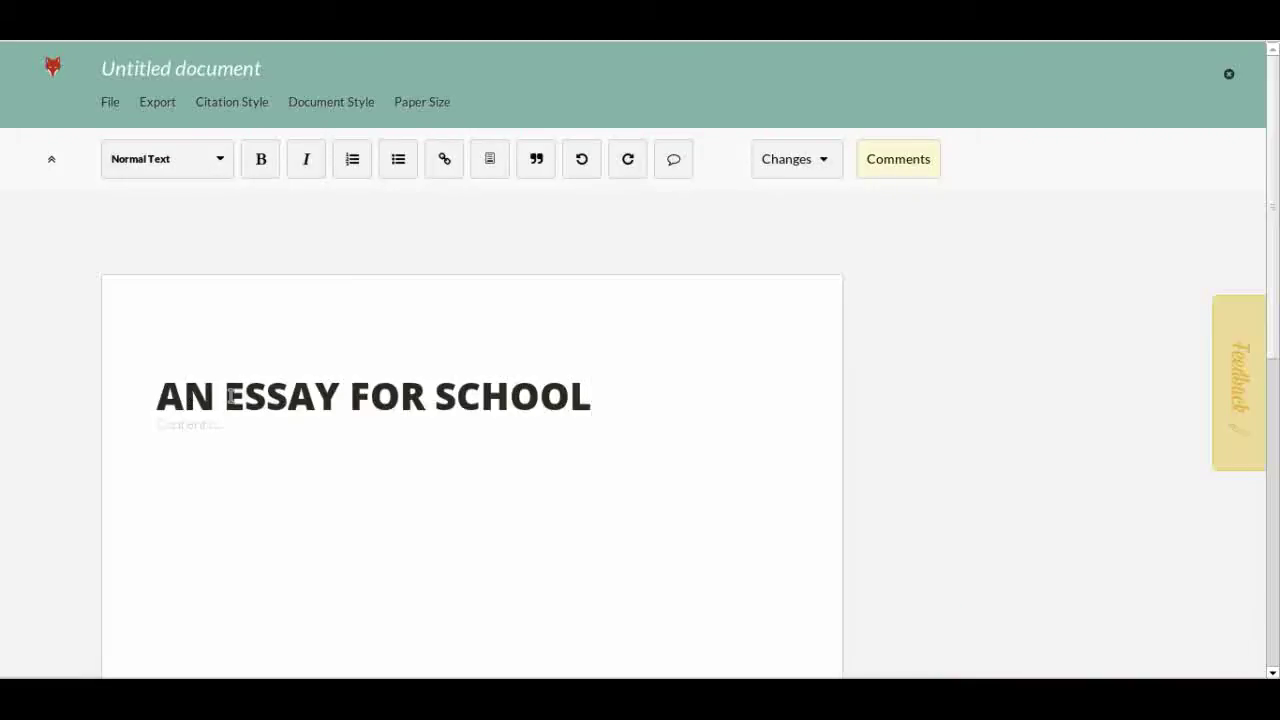
click(177, 431)
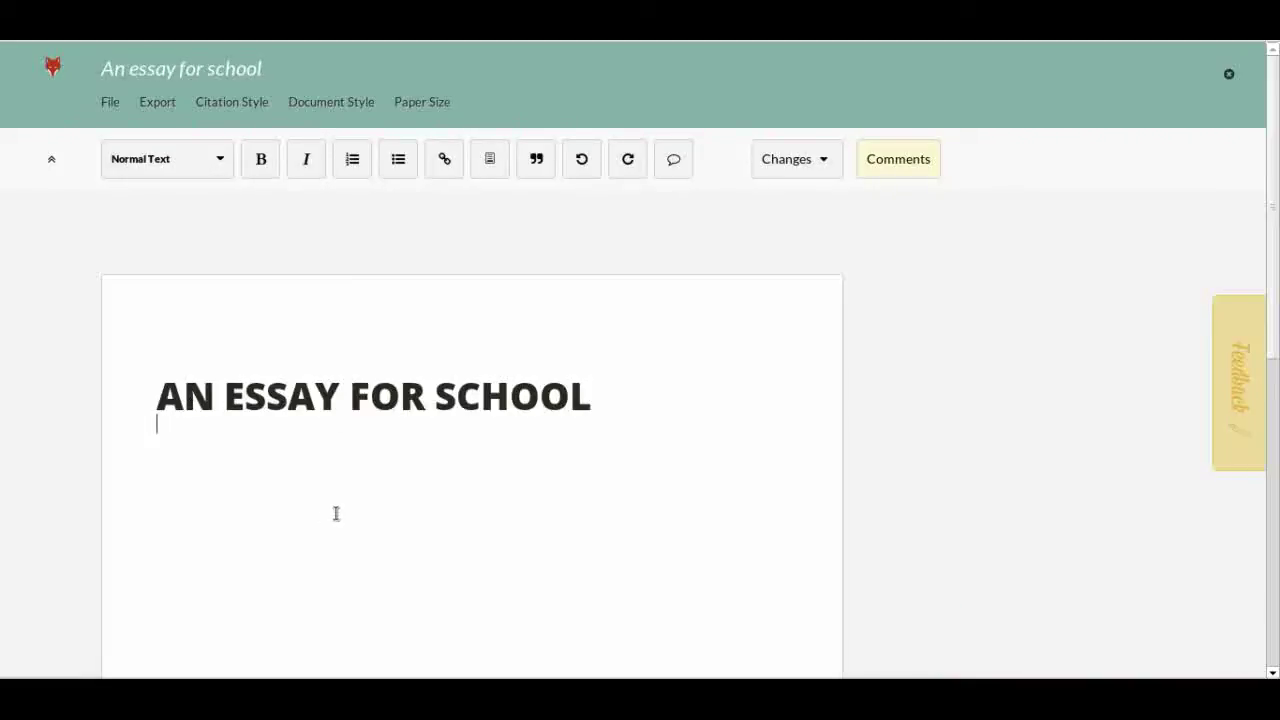
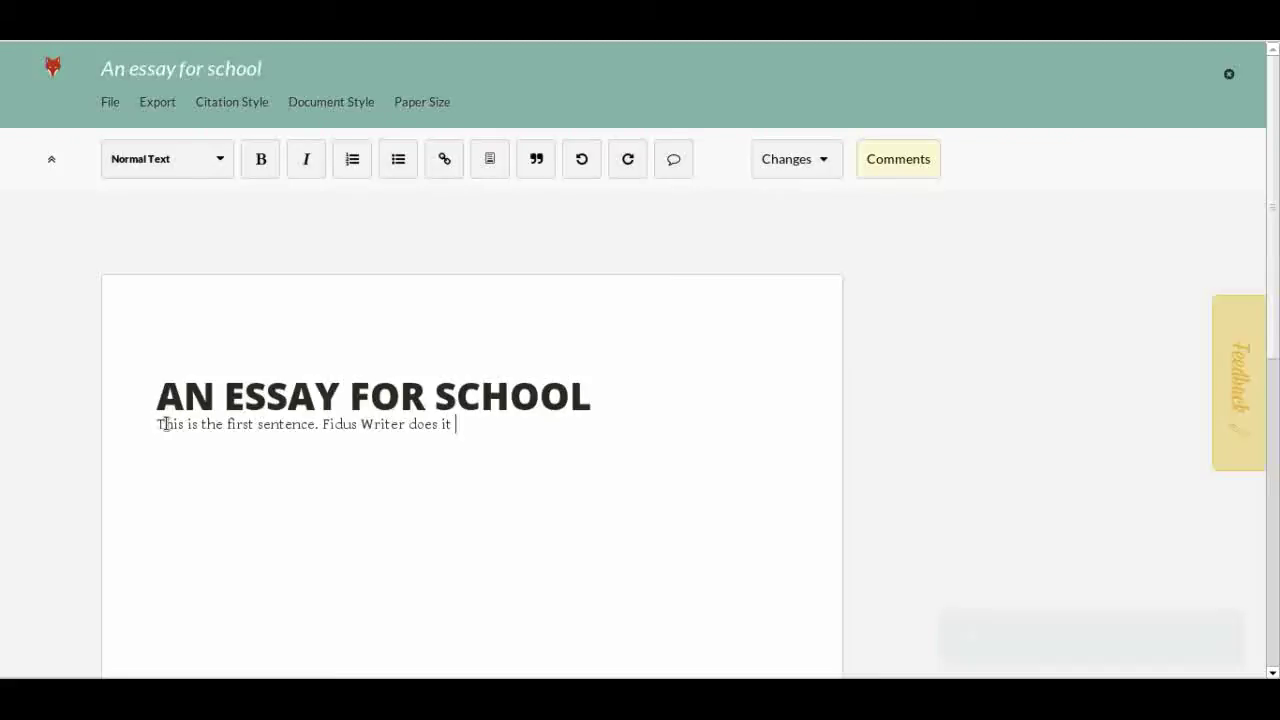
Step: Complete the sentence 'Fidus Writer does it differently.' and review the paragraph text styles for it
text(tly)
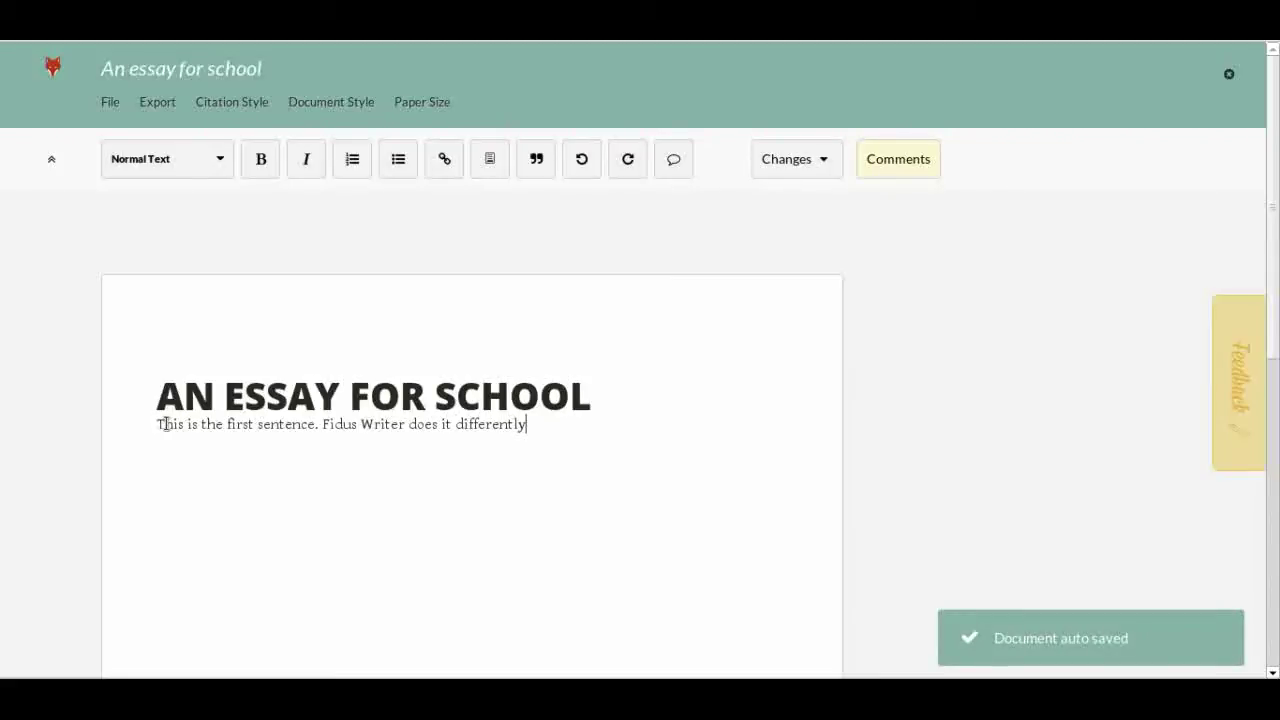
text(.)
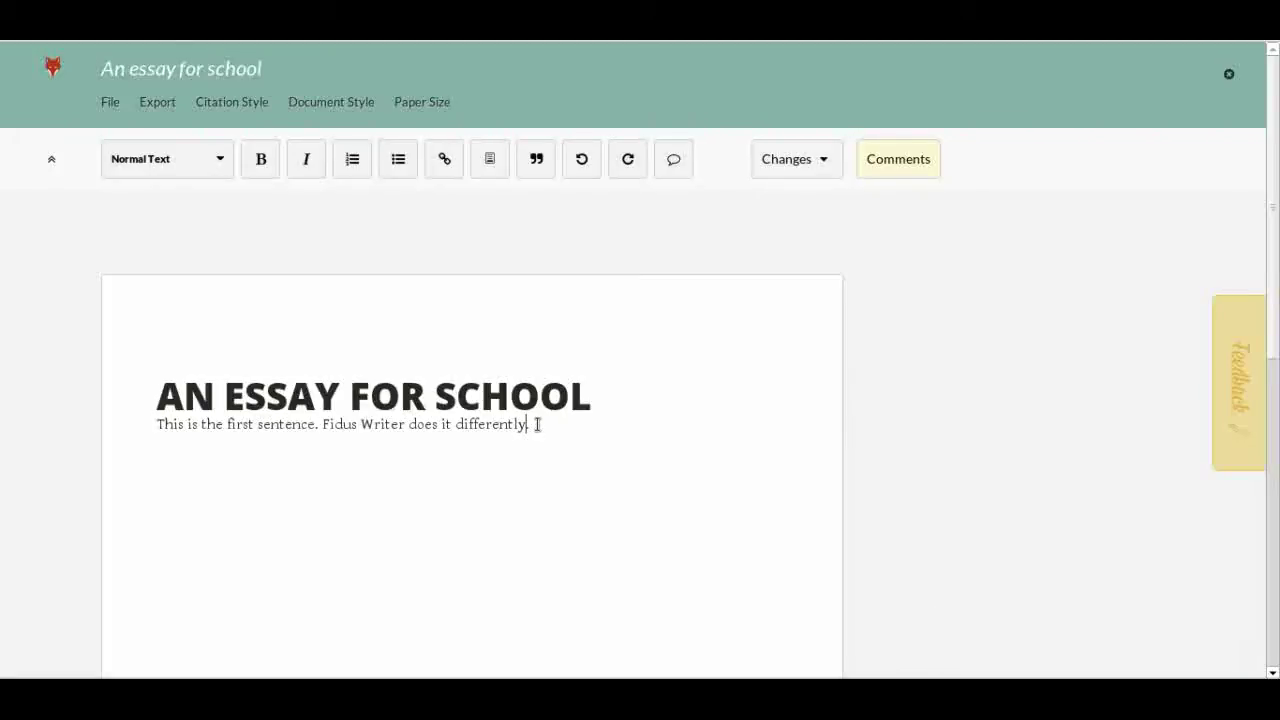
drag(530, 424, 323, 423)
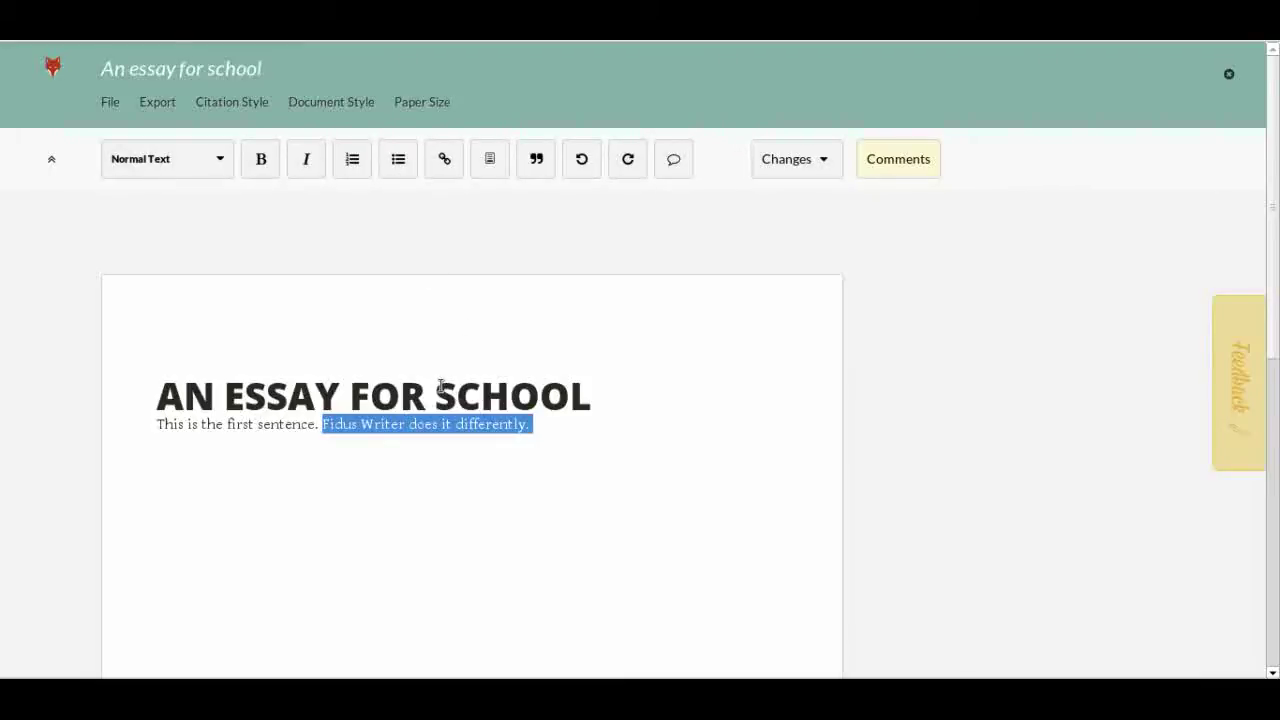
click(221, 171)
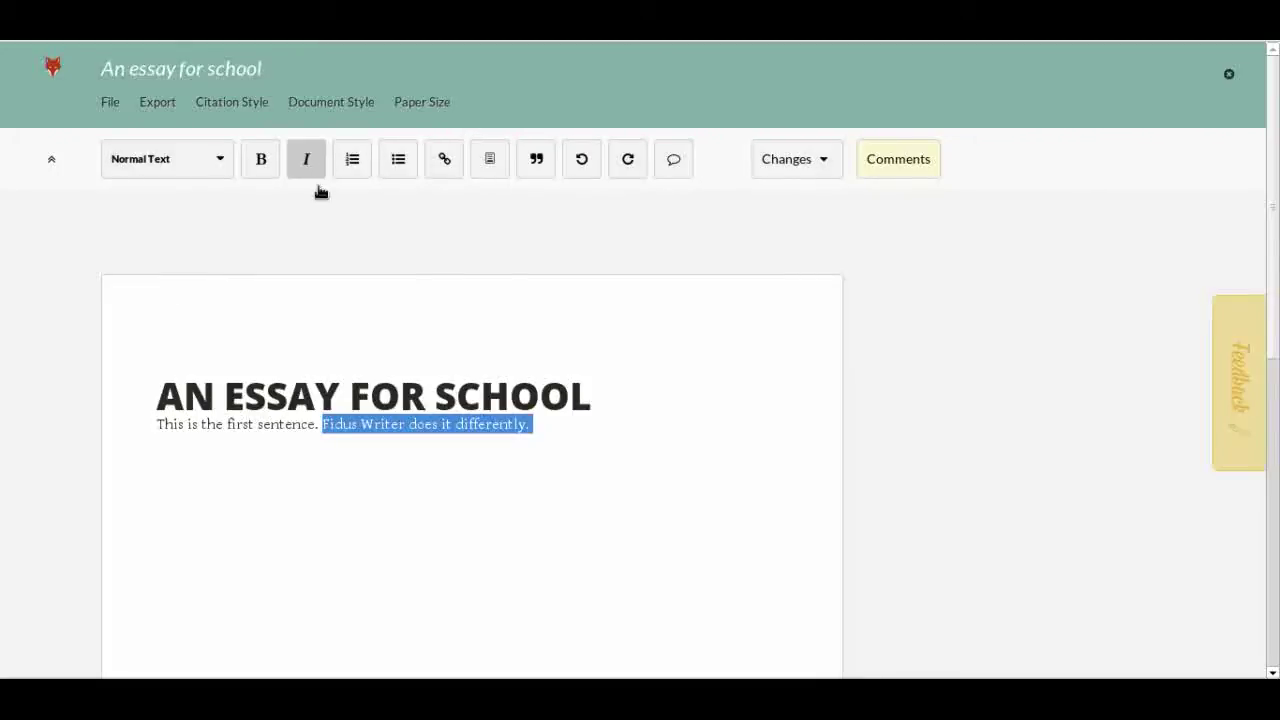
click(555, 424)
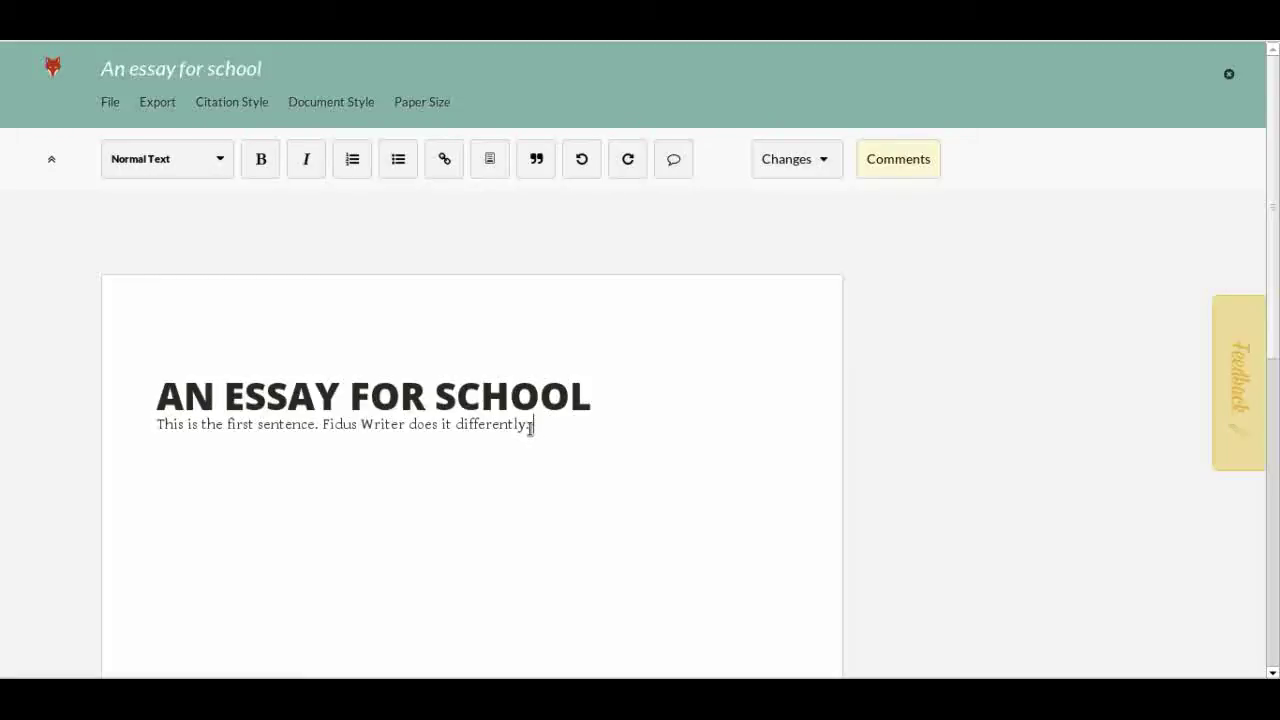
drag(535, 426, 162, 424)
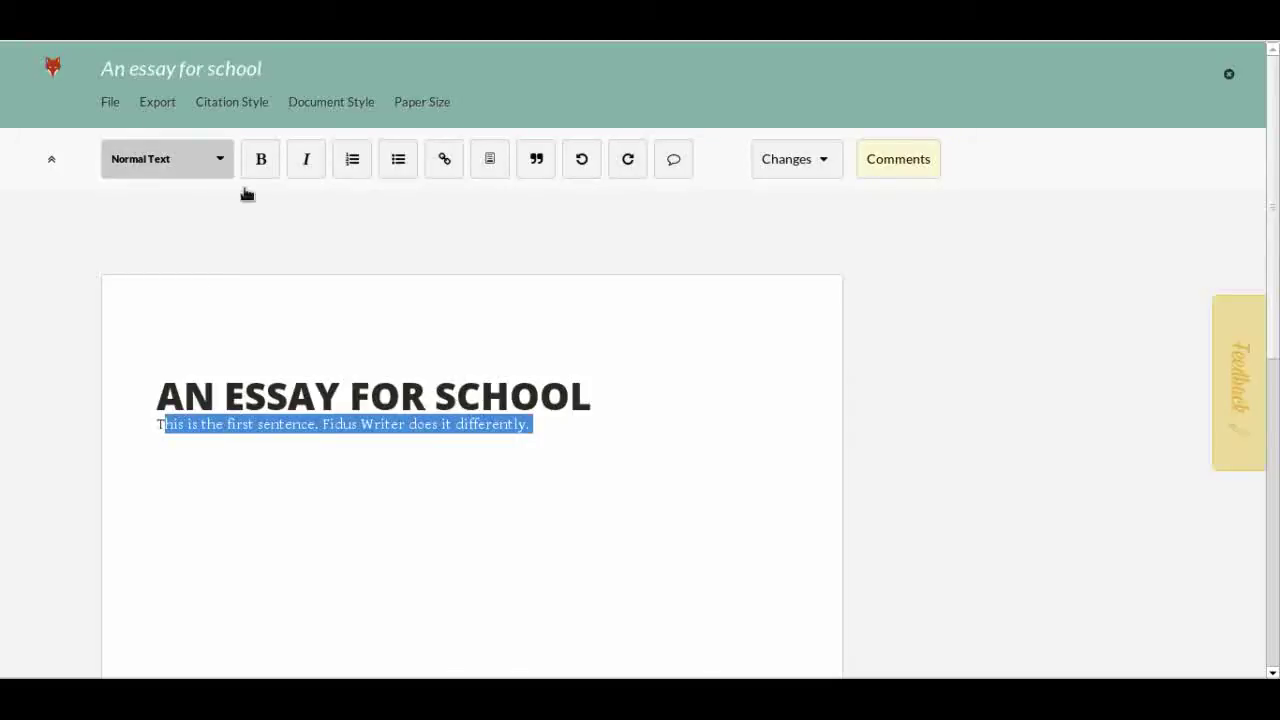
click(557, 421)
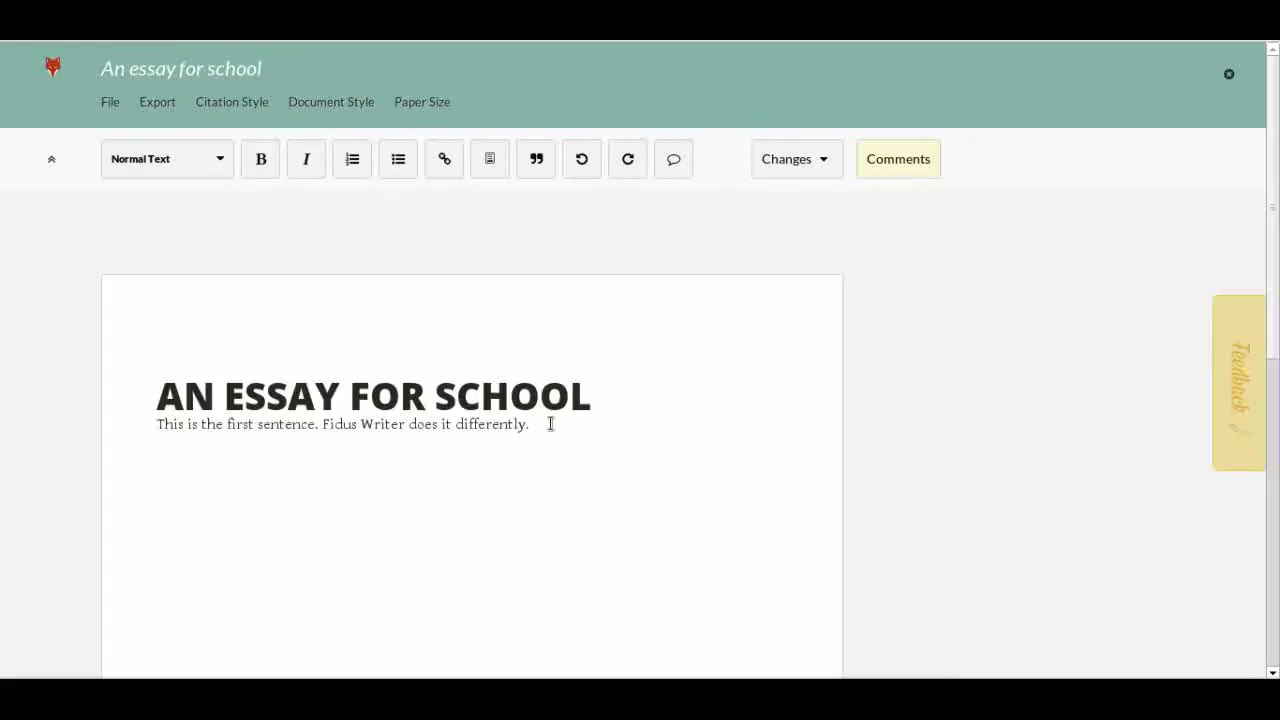
Step: Try the Modern document style, then settle on Funky and check the restyled title and body
click(303, 108)
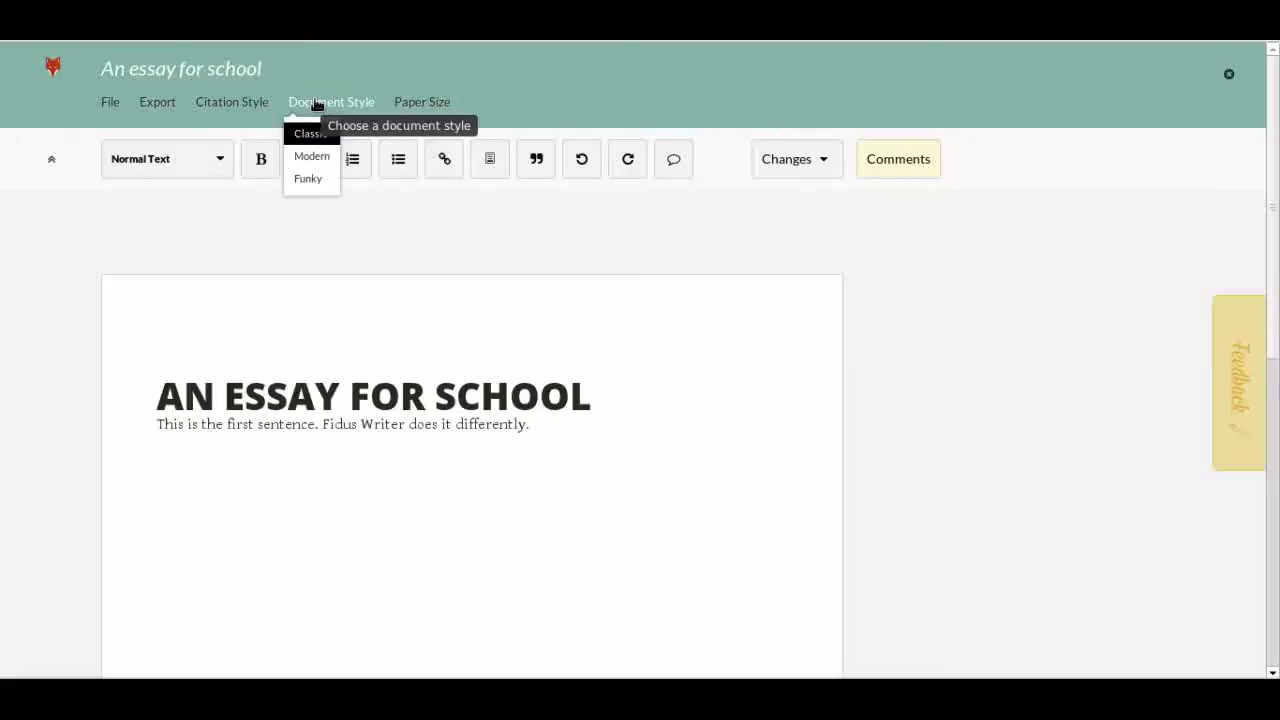
click(305, 157)
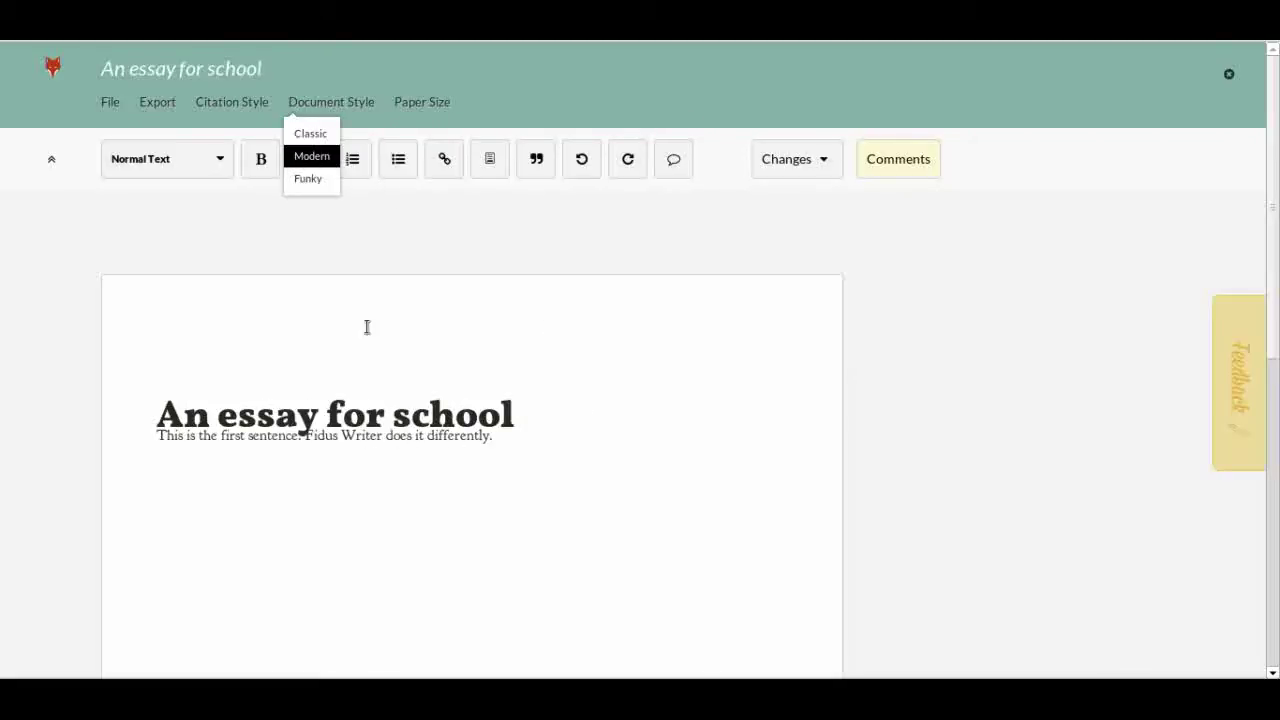
click(305, 180)
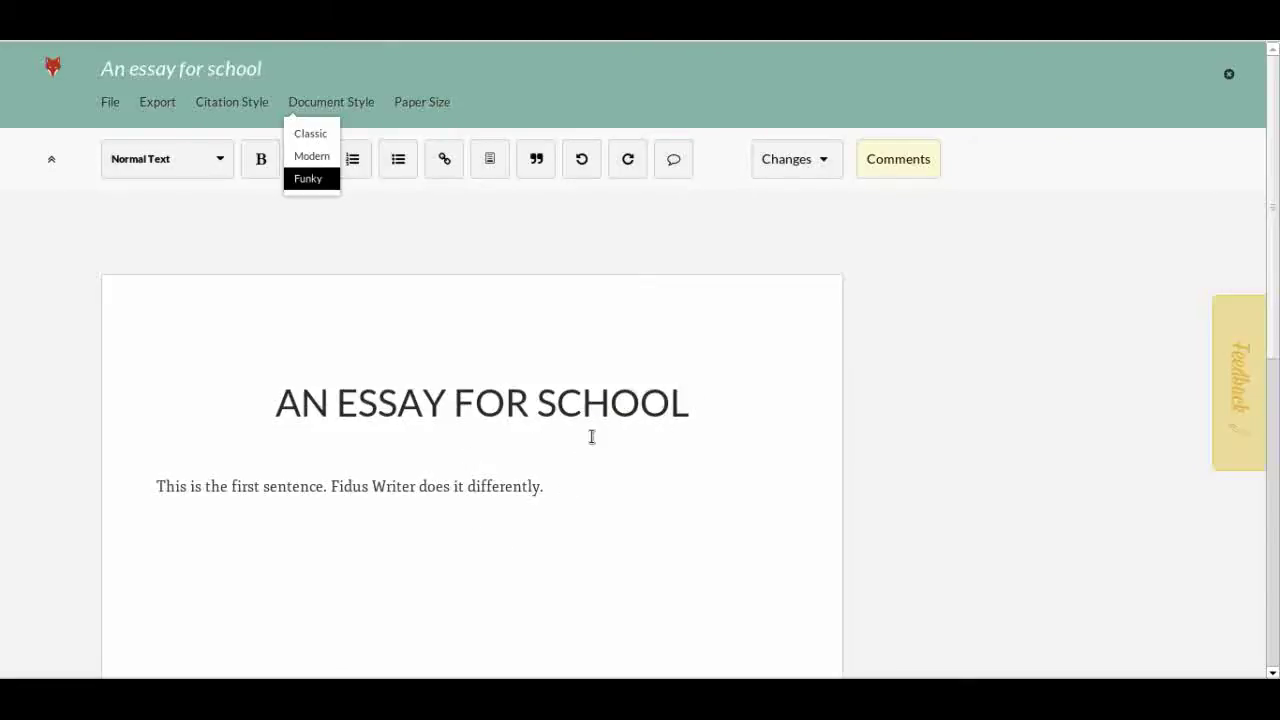
click(559, 486)
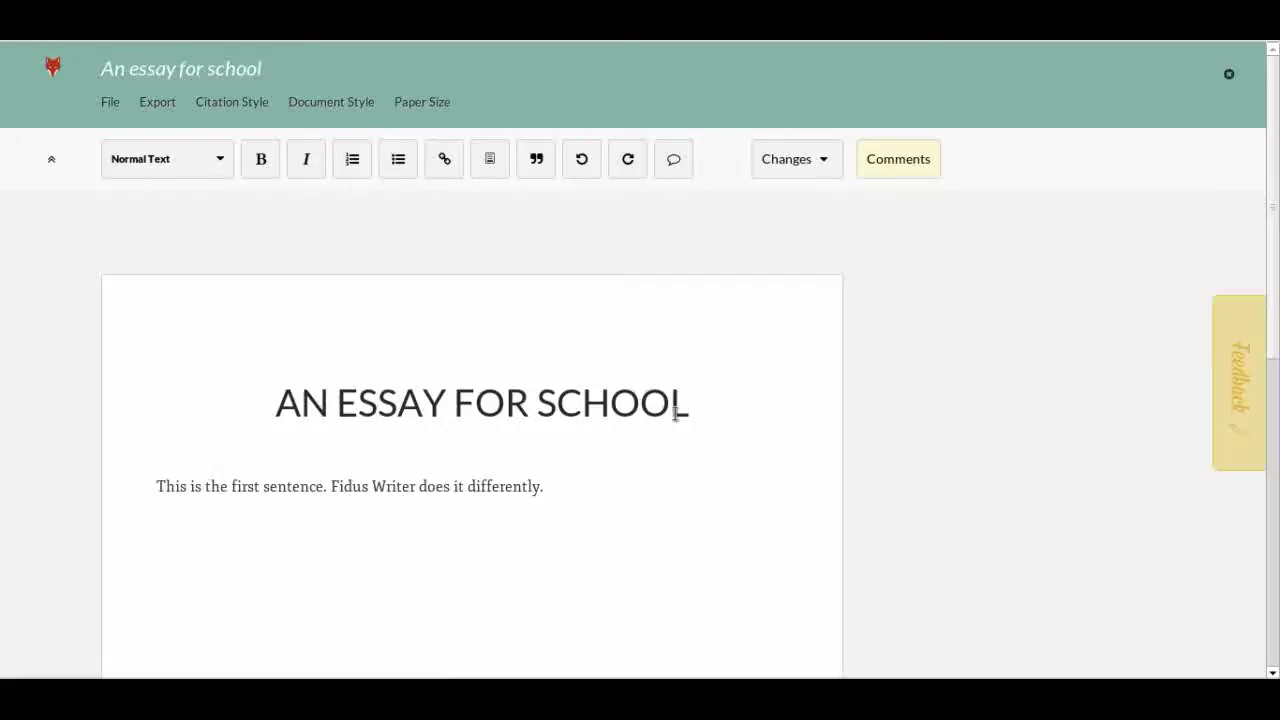
drag(691, 400, 279, 411)
drag(557, 490, 190, 486)
click(564, 488)
Step: Cite 'Why Fidus Writer Will Change Everything' at page 12 at the sentence end
click(536, 162)
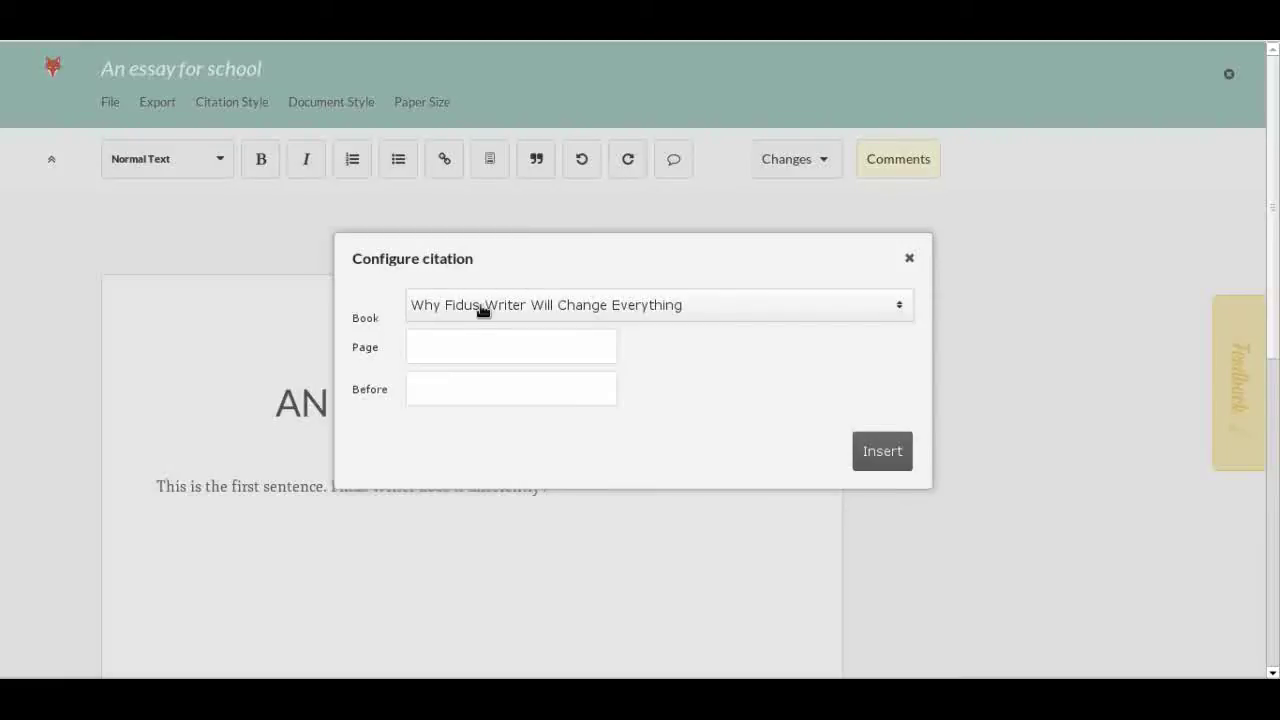
click(875, 314)
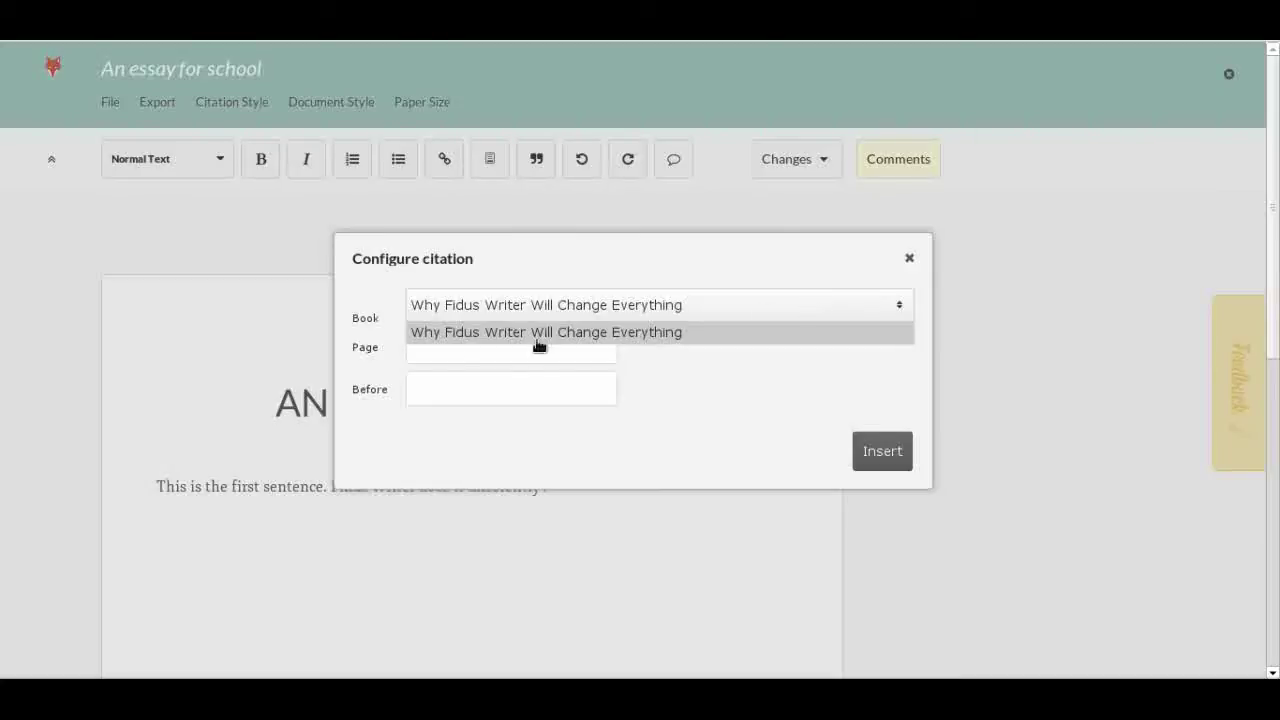
click(713, 333)
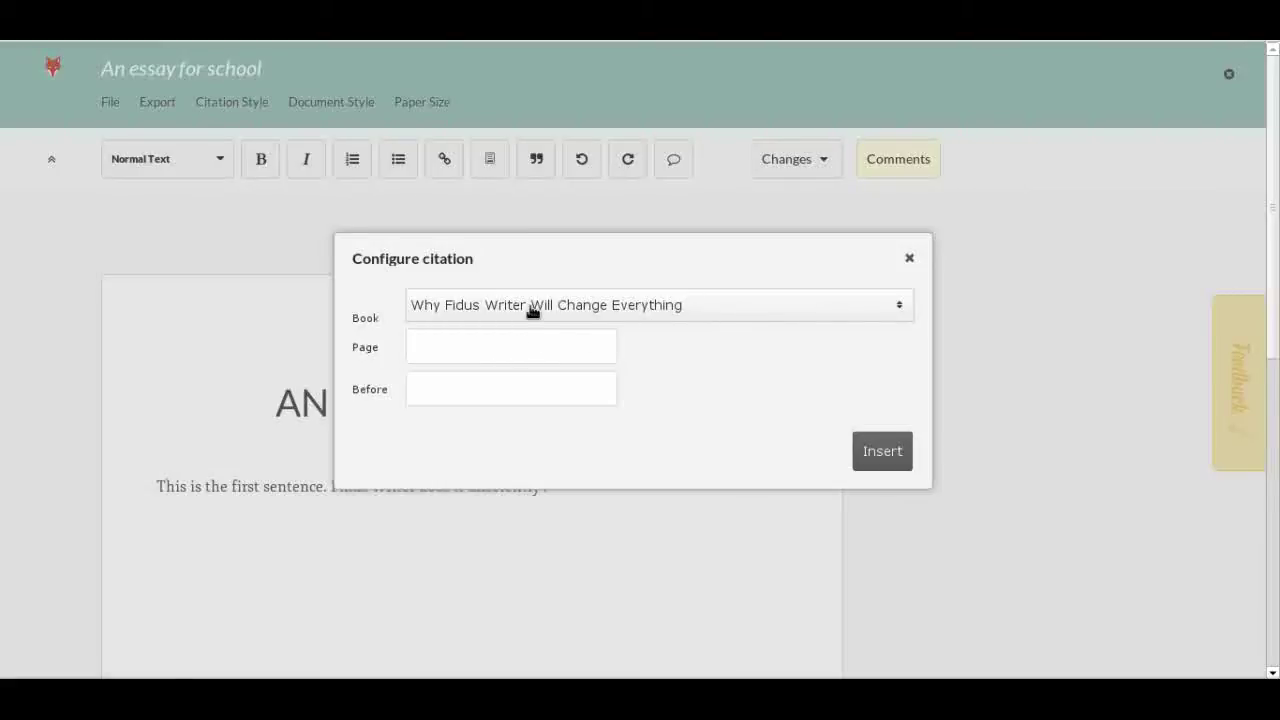
click(502, 343)
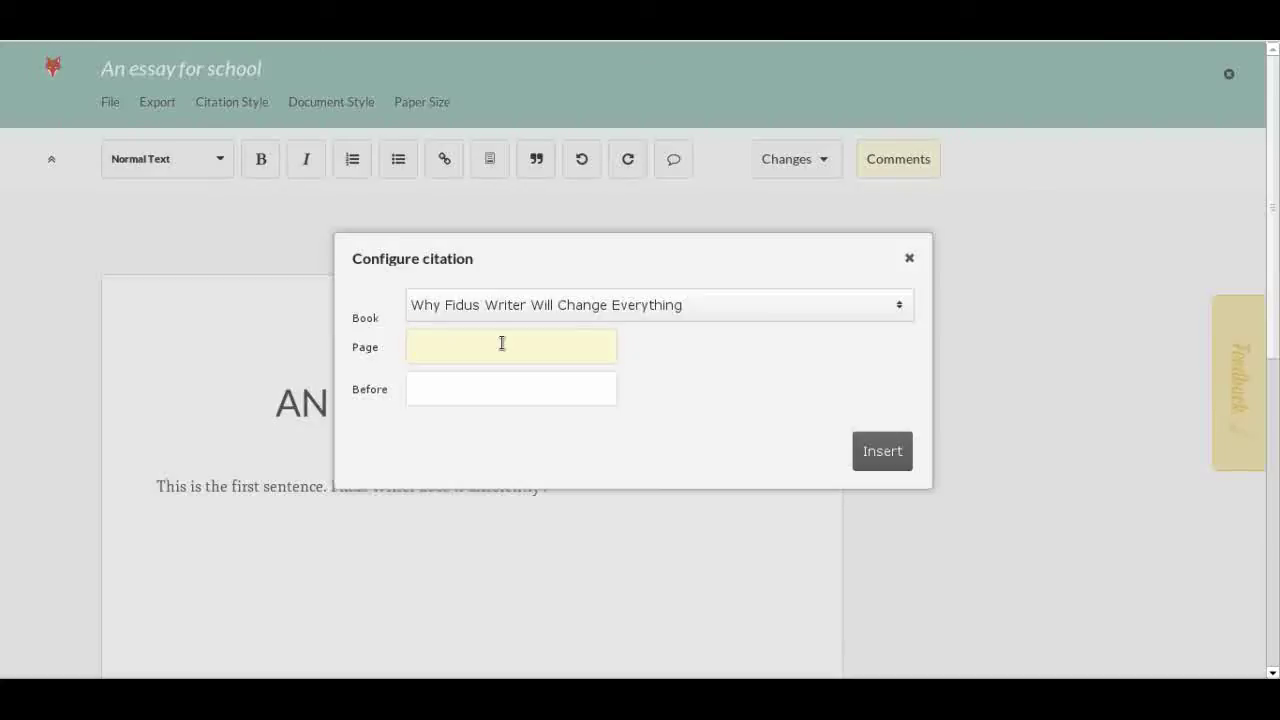
text(12)
click(882, 451)
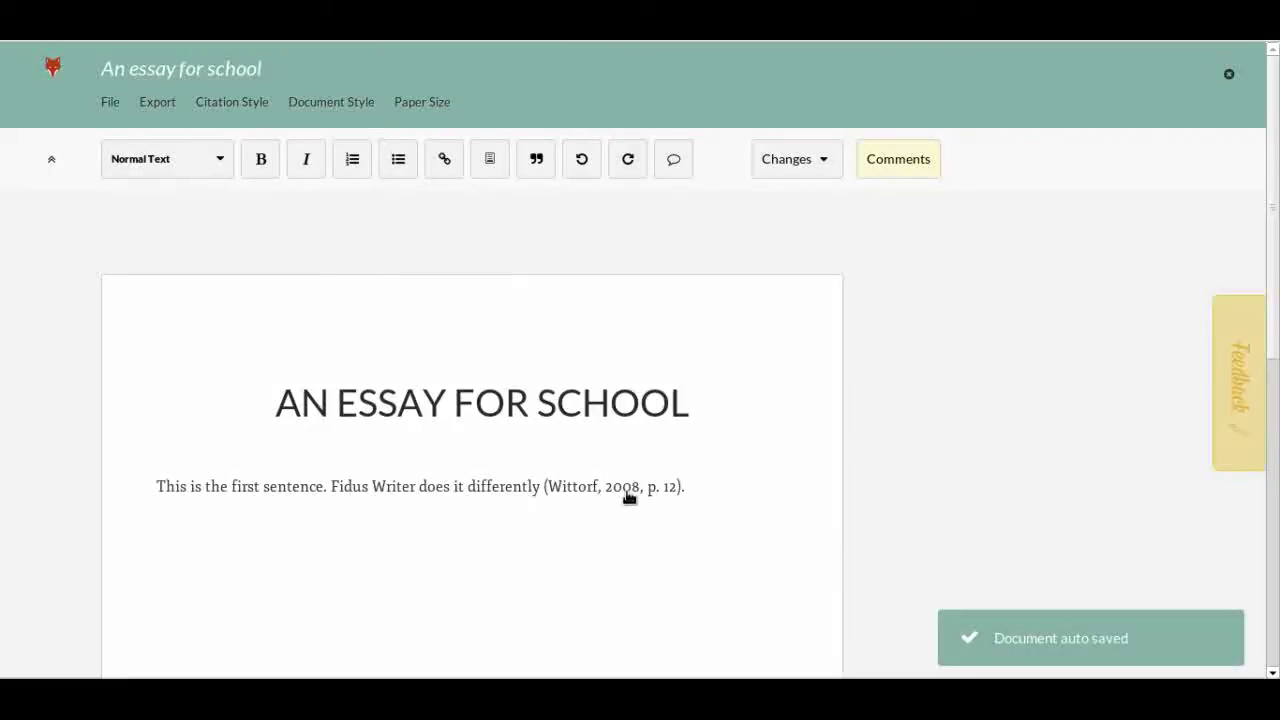
Step: End the sentence with a period after the citation and check the Bibliography entry below
text(.)
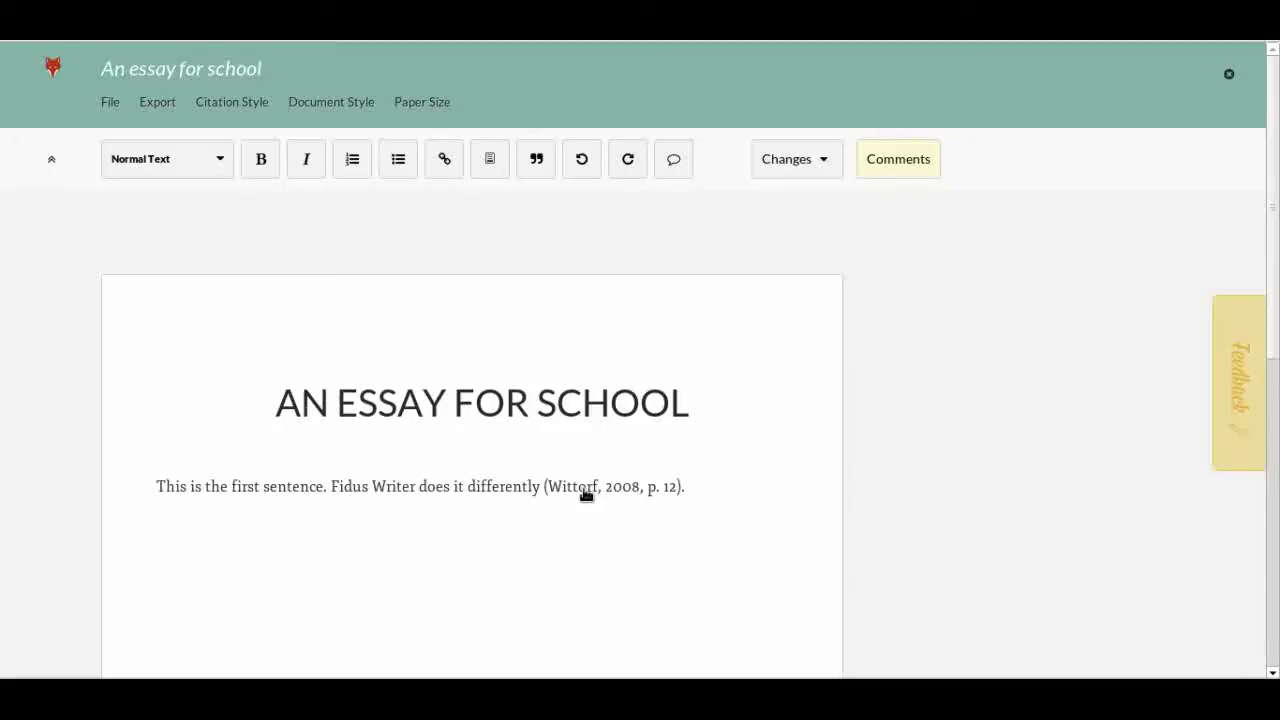
scroll(768, 452, down, 4)
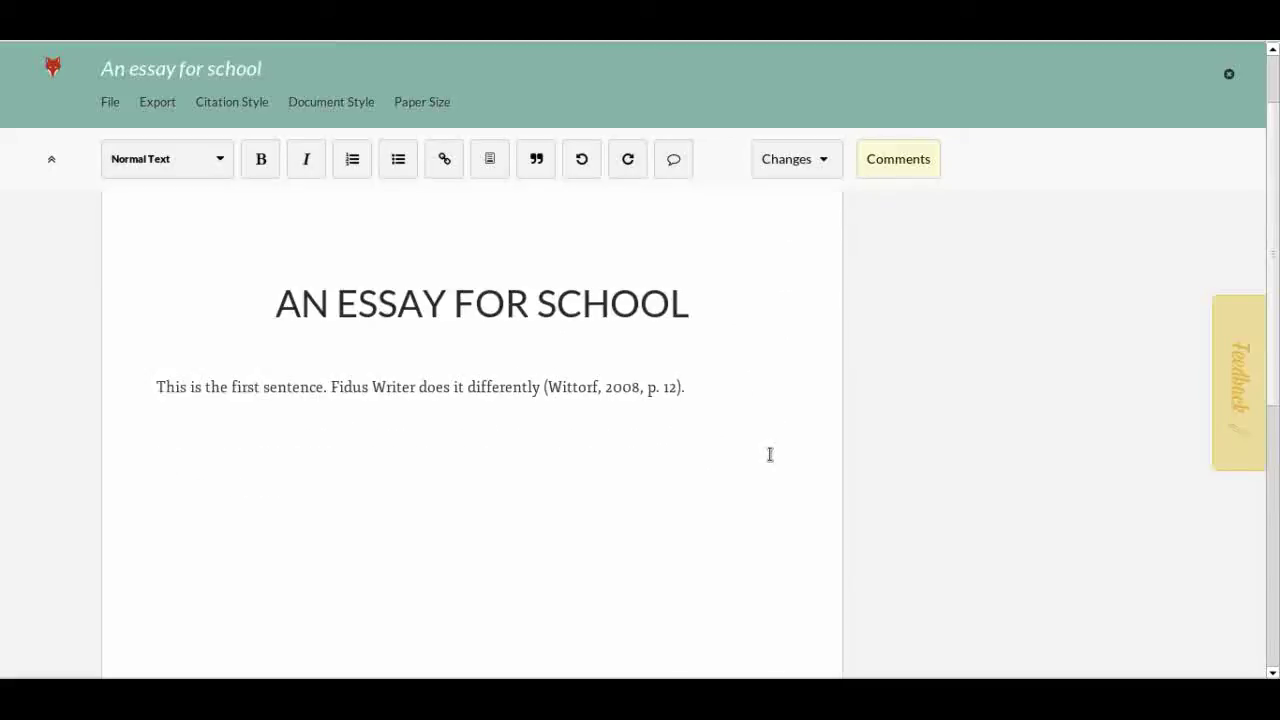
scroll(651, 365, down, 5)
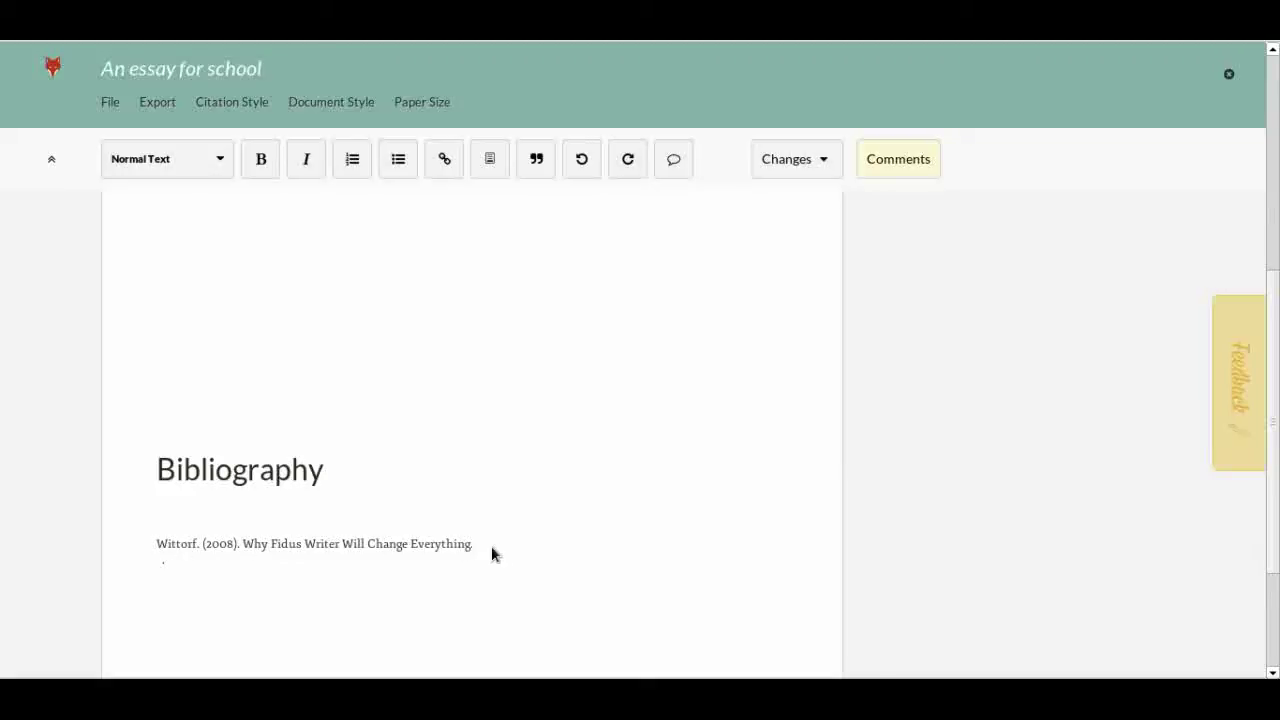
scroll(530, 535, up, 5)
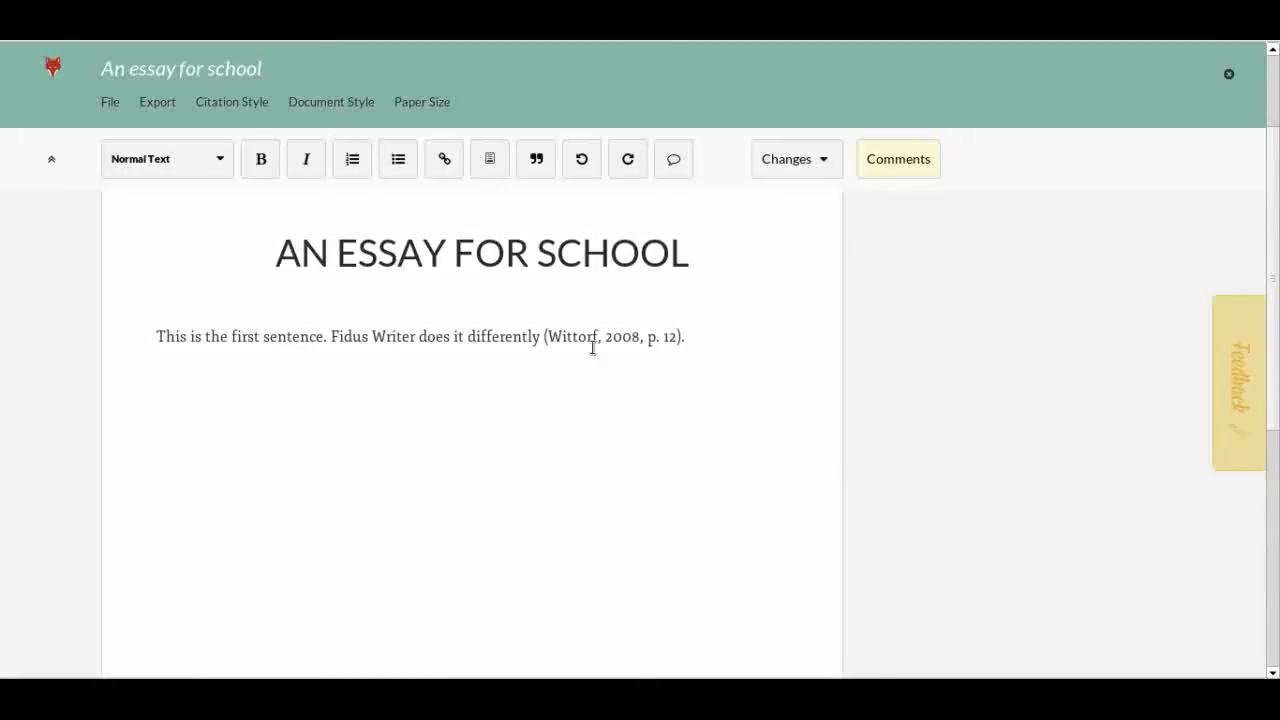
click(648, 341)
Step: Preview the Harvard and Harvard Footnote citation styles
click(252, 108)
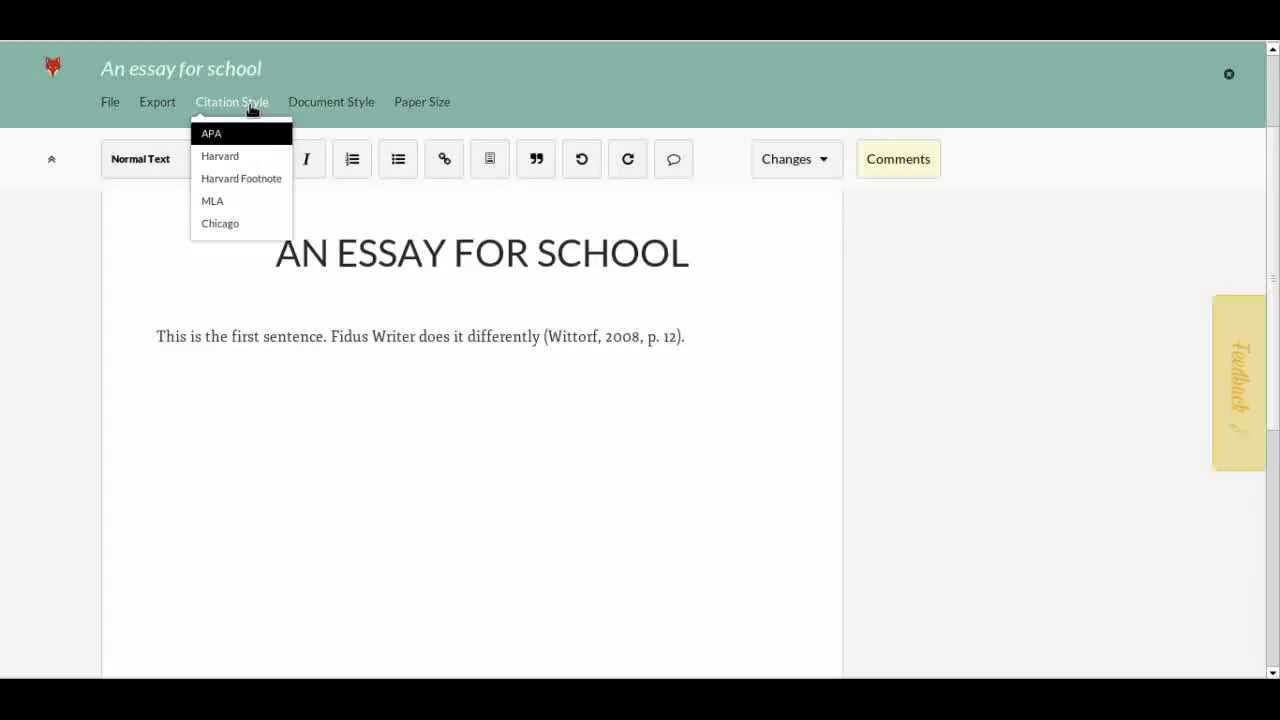
click(218, 157)
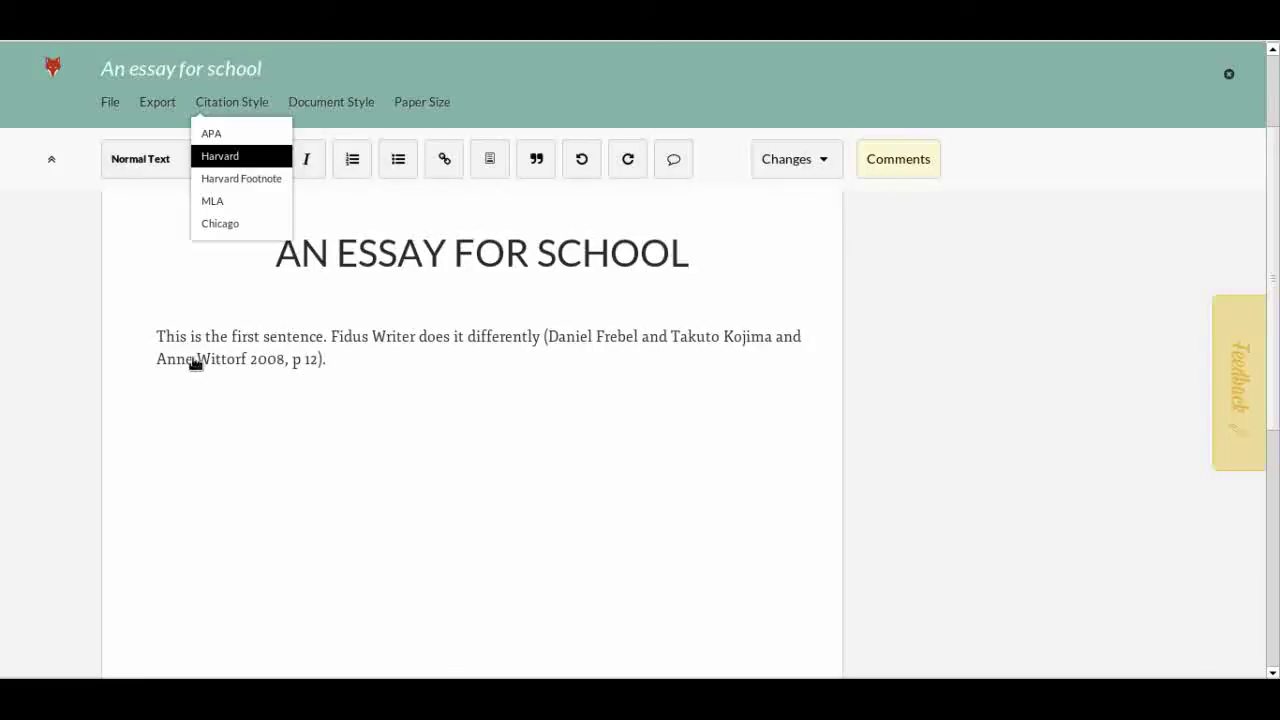
scroll(398, 368, down, 5)
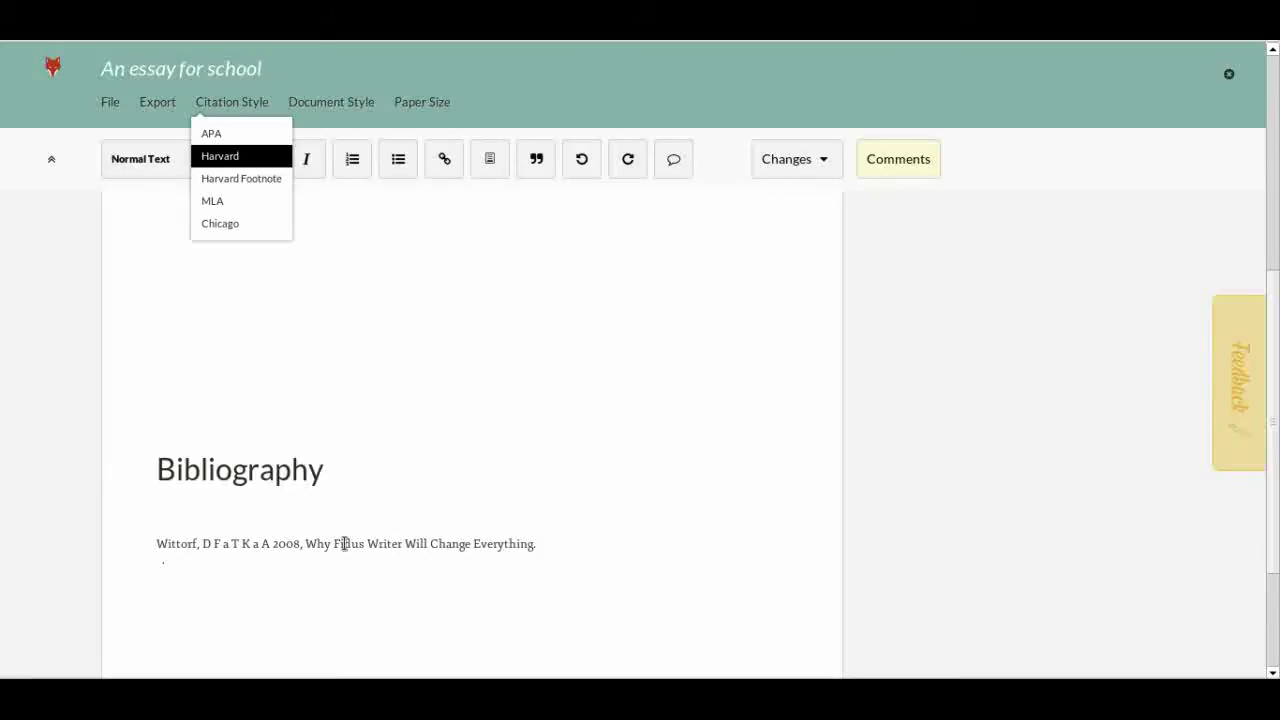
scroll(463, 516, up, 2)
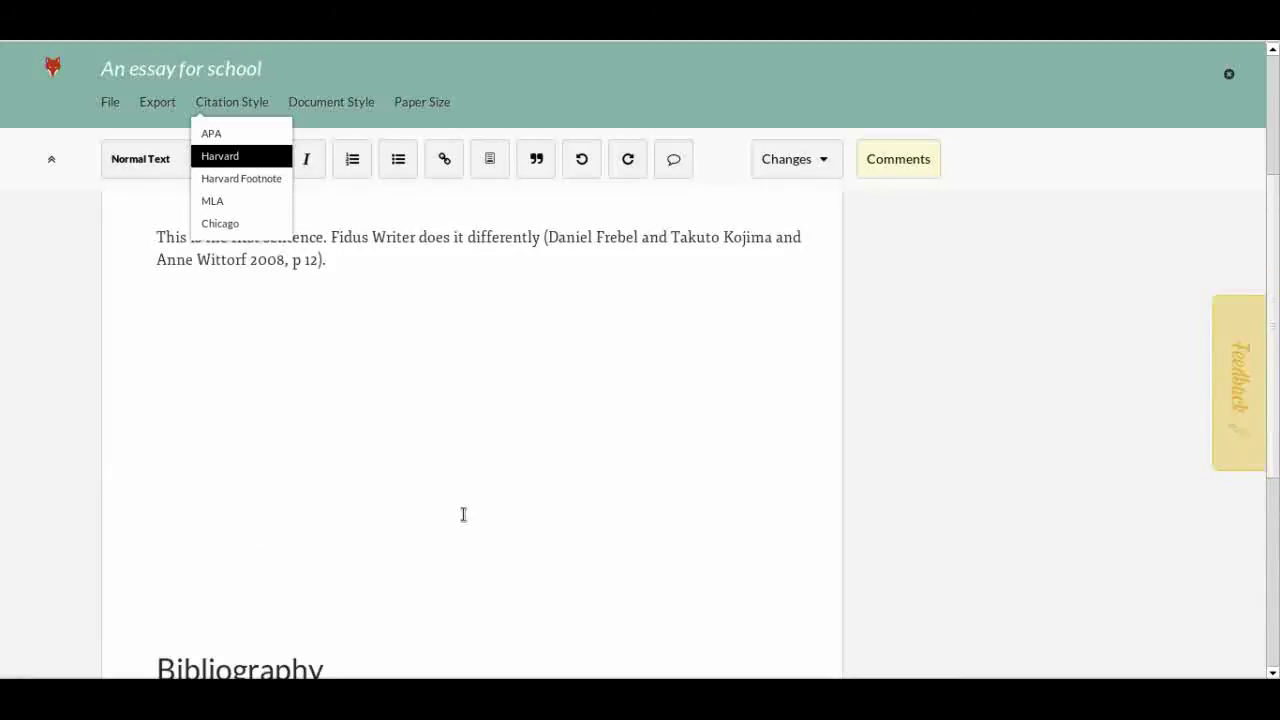
scroll(463, 514, up, 1)
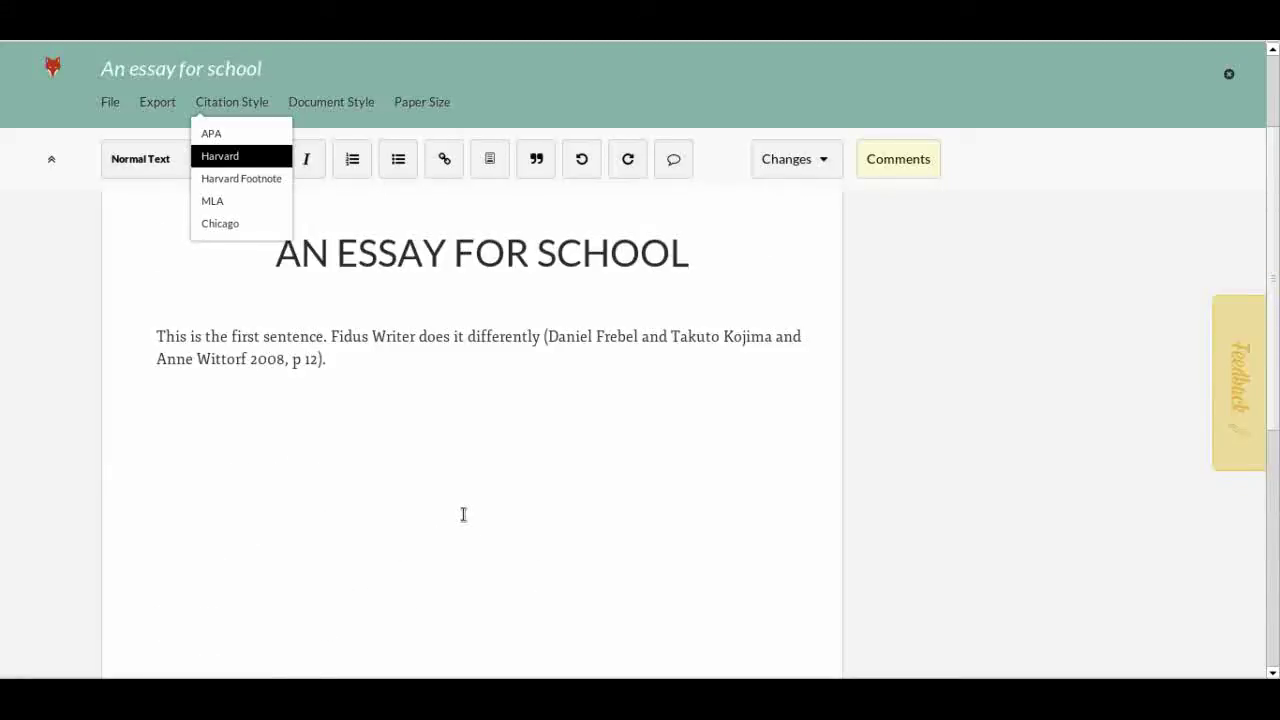
click(231, 182)
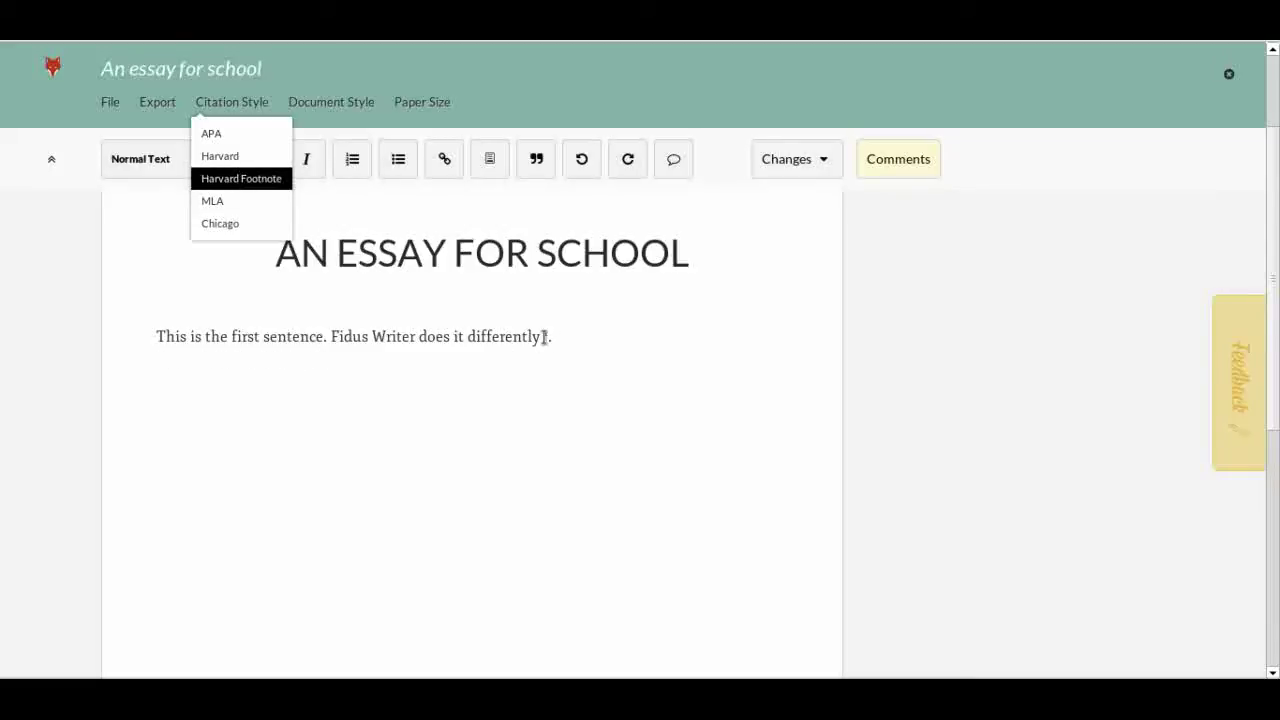
scroll(556, 478, down, 5)
scroll(556, 480, down, 3)
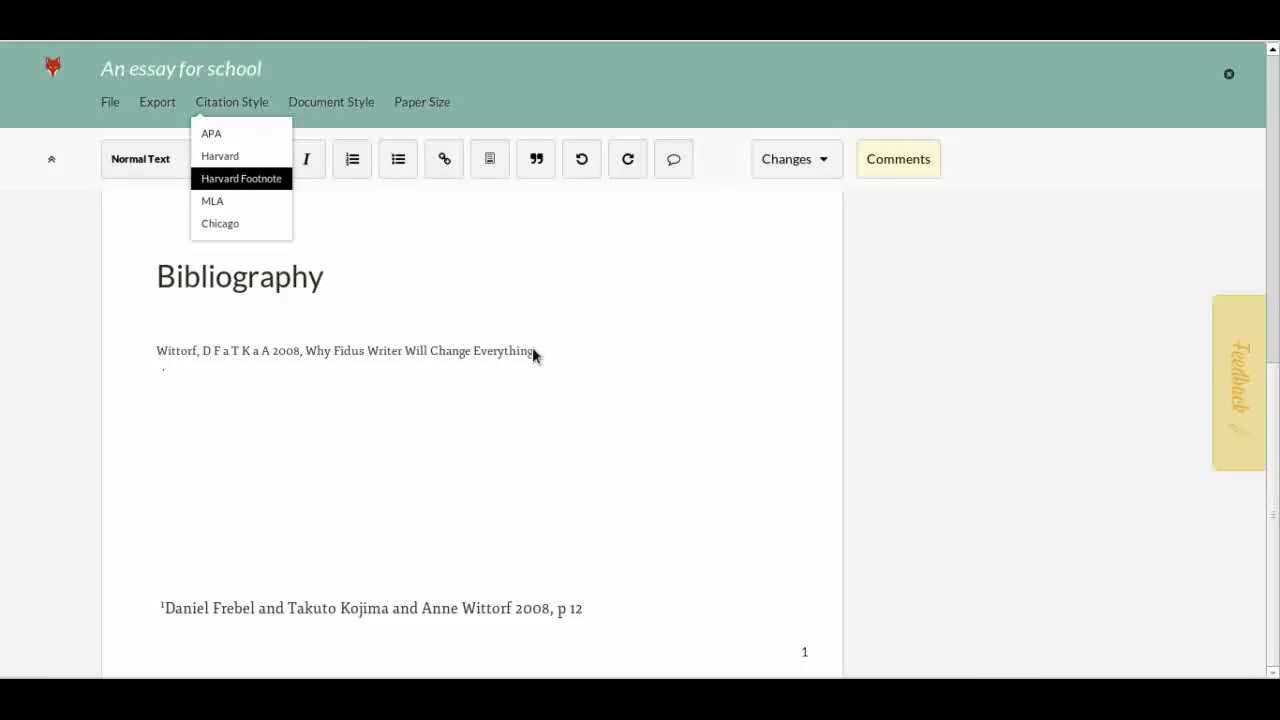
click(297, 200)
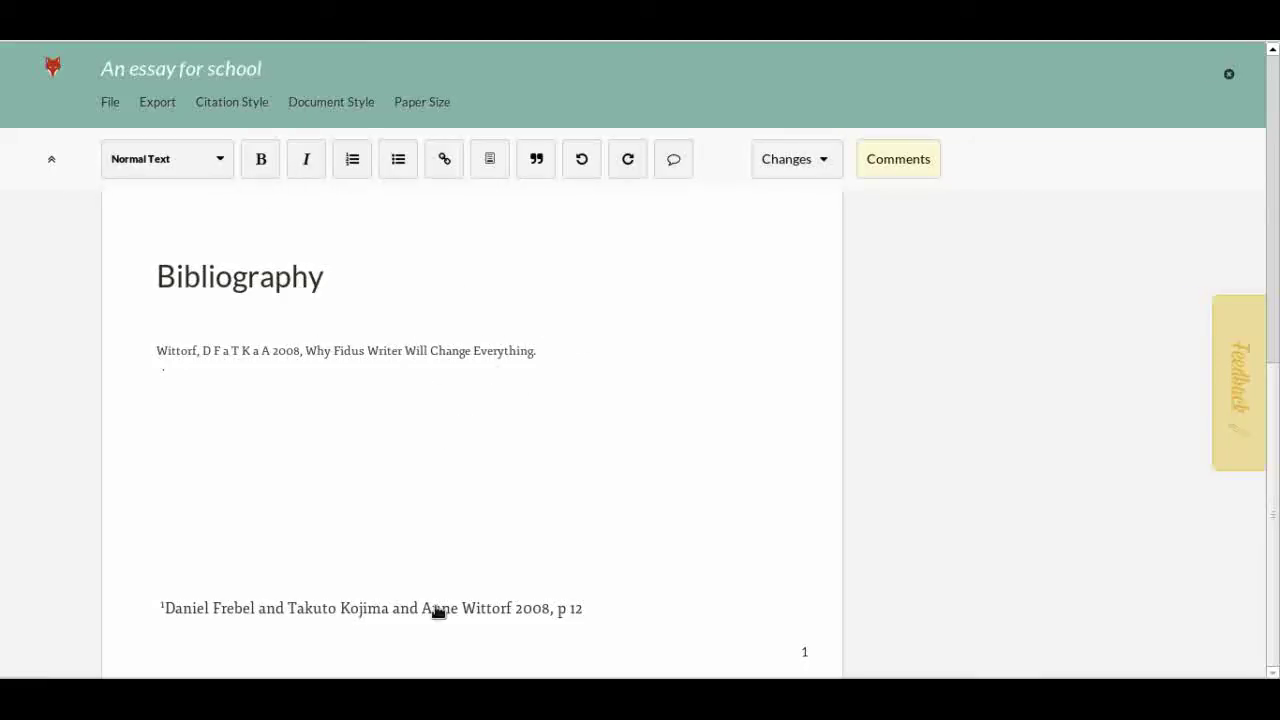
Step: Try APA and Chicago, then set the citation style to MLA
click(231, 103)
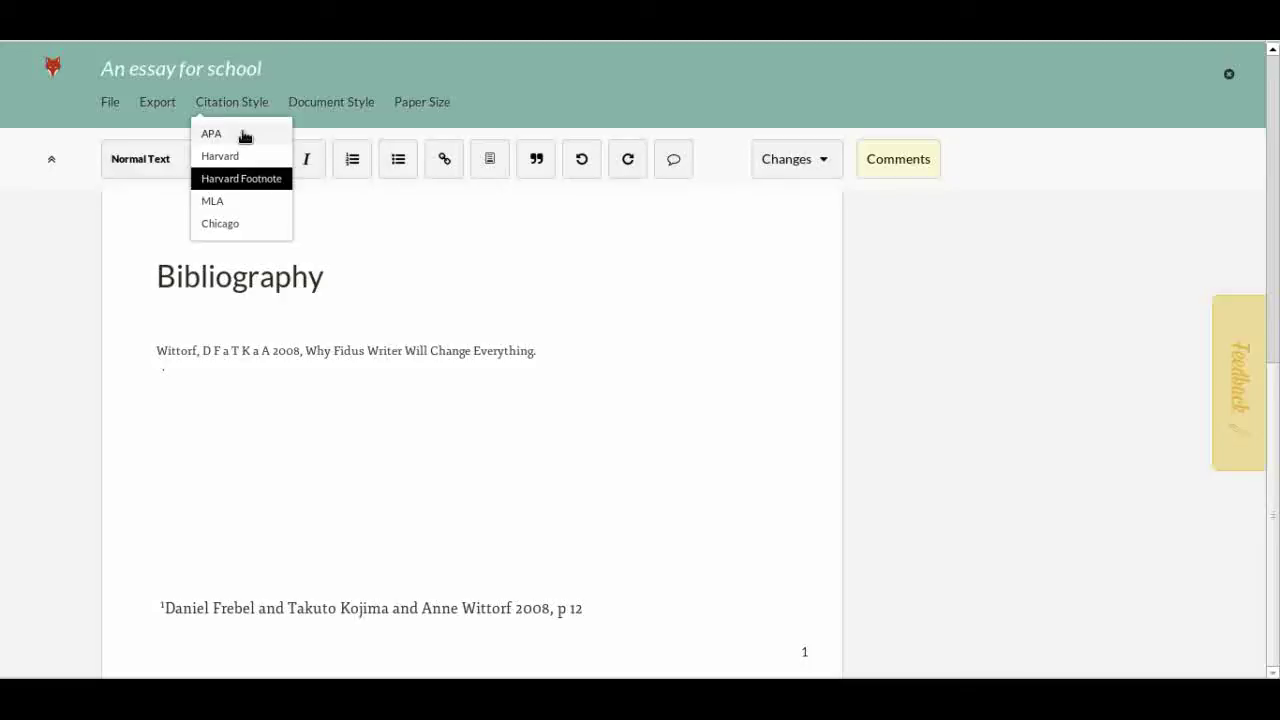
click(255, 136)
scroll(514, 466, up, 5)
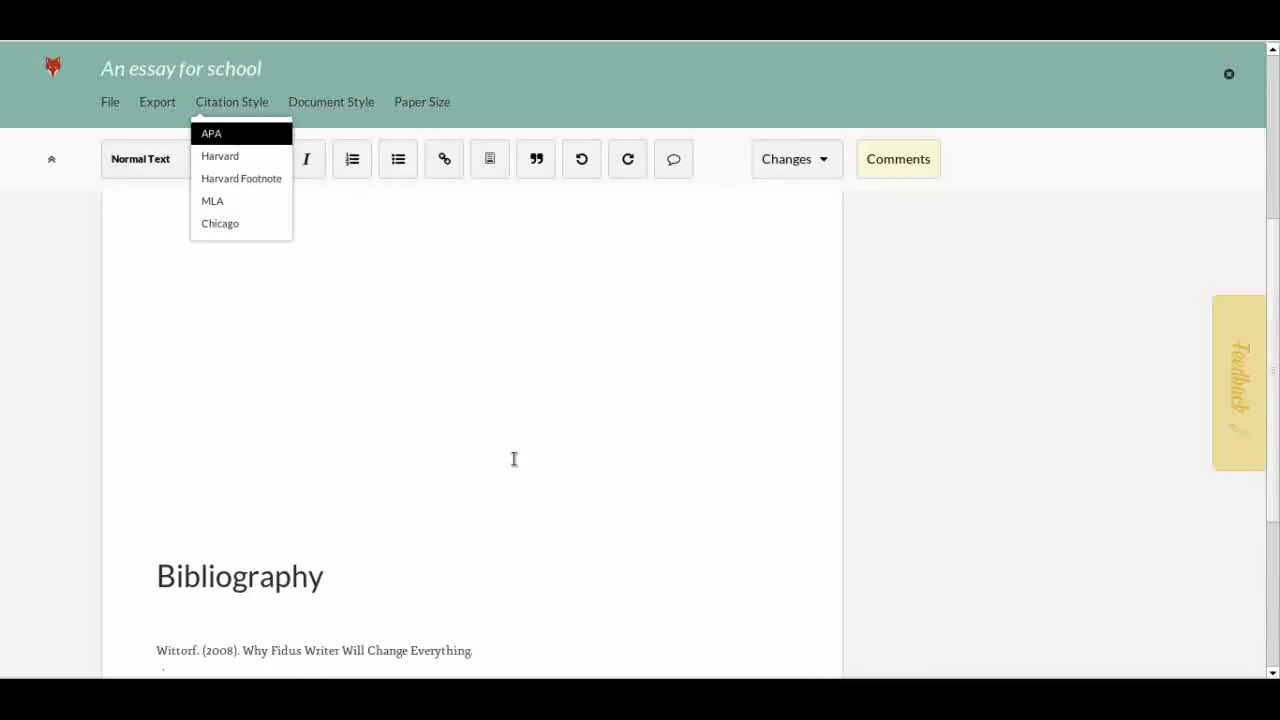
click(222, 224)
click(246, 206)
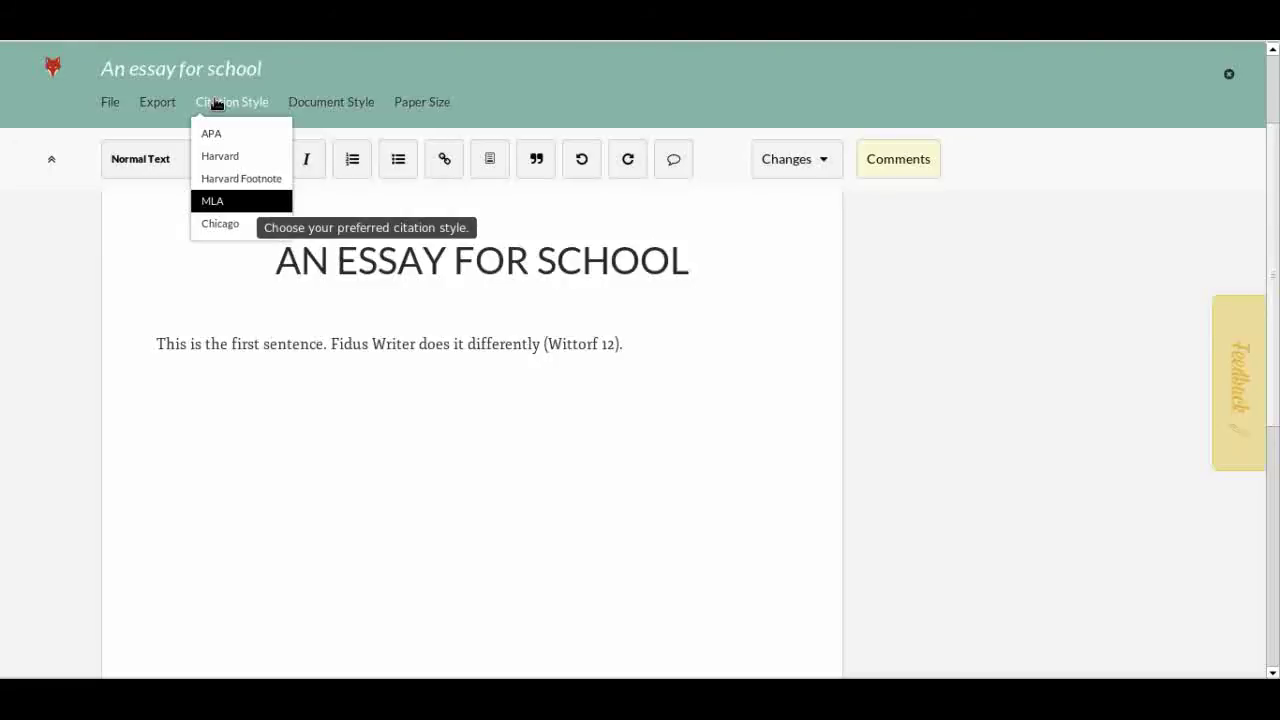
click(594, 340)
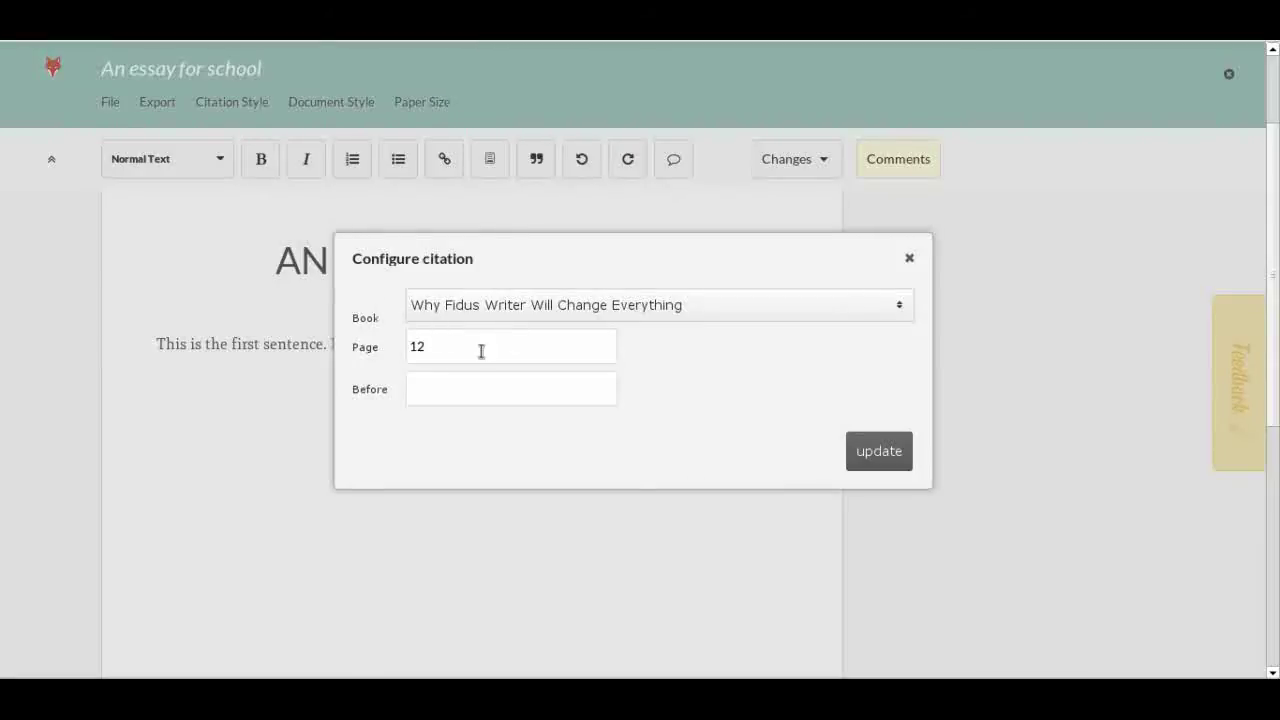
Step: Add the prefix 'see for example' to the Wittorf citation
click(386, 389)
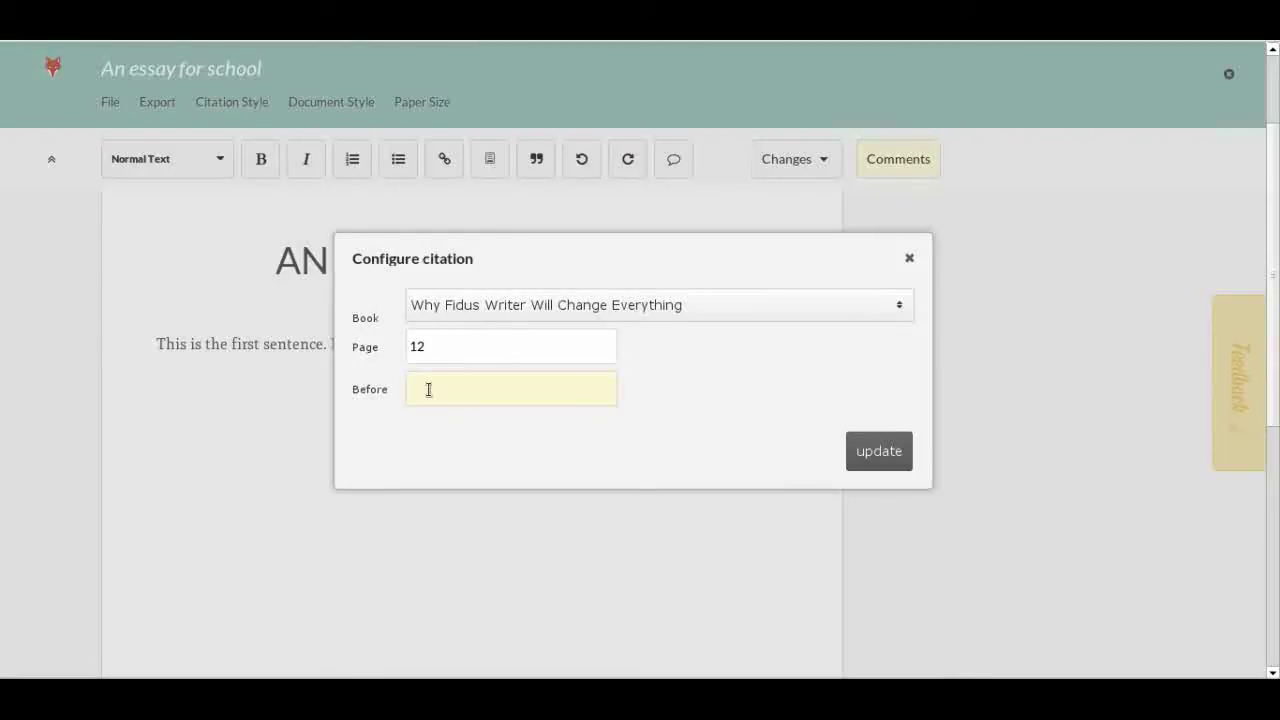
text(see for example)
click(896, 445)
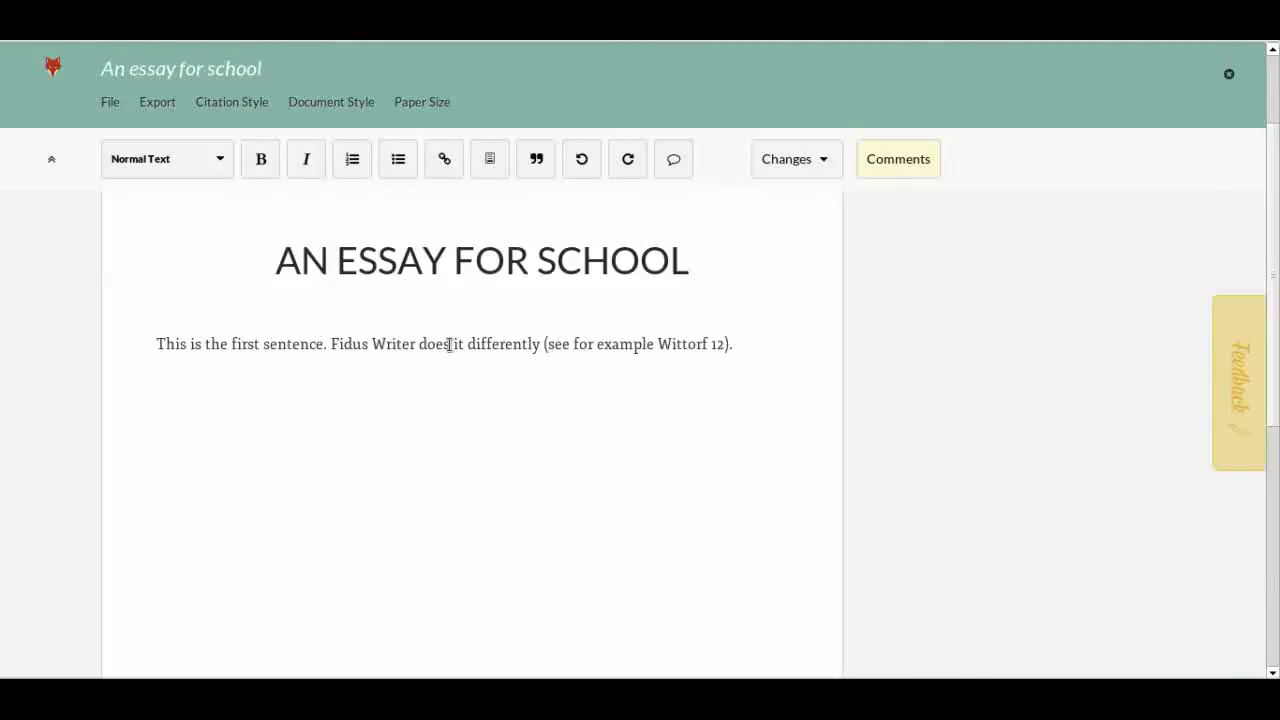
Step: Add the comment 'This is a comment' to the word 'does'
drag(450, 344, 419, 346)
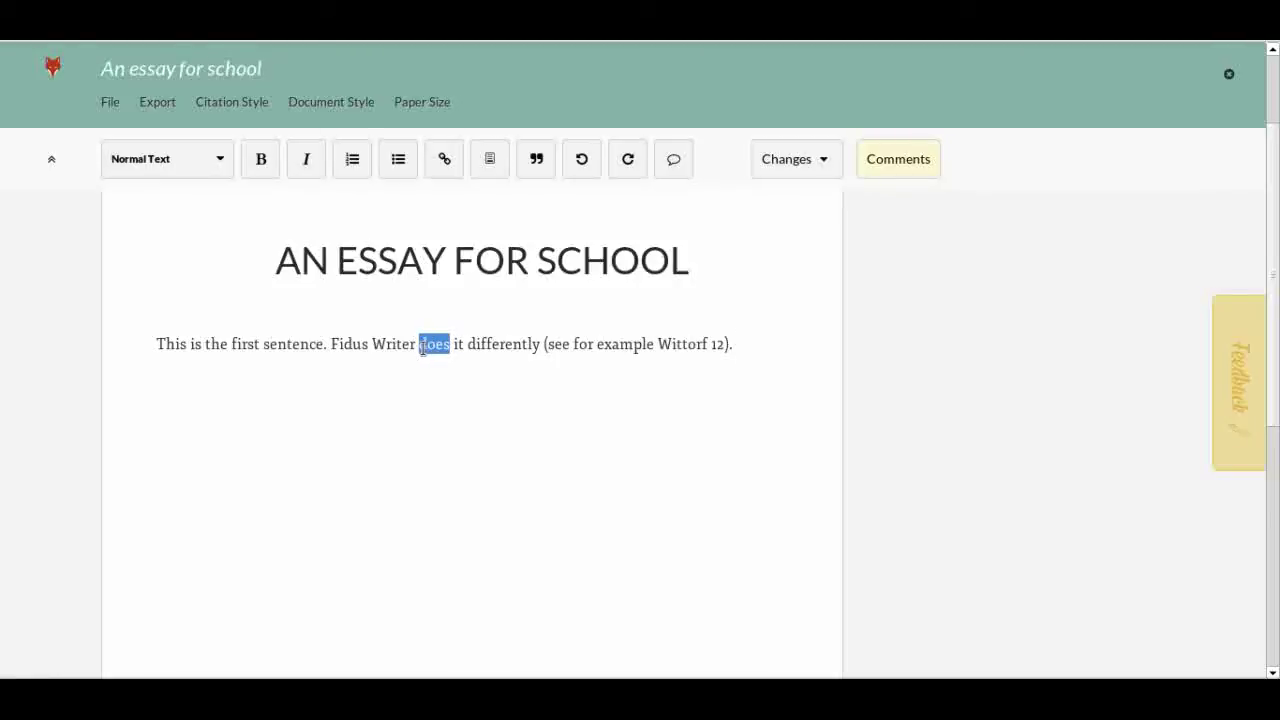
click(676, 166)
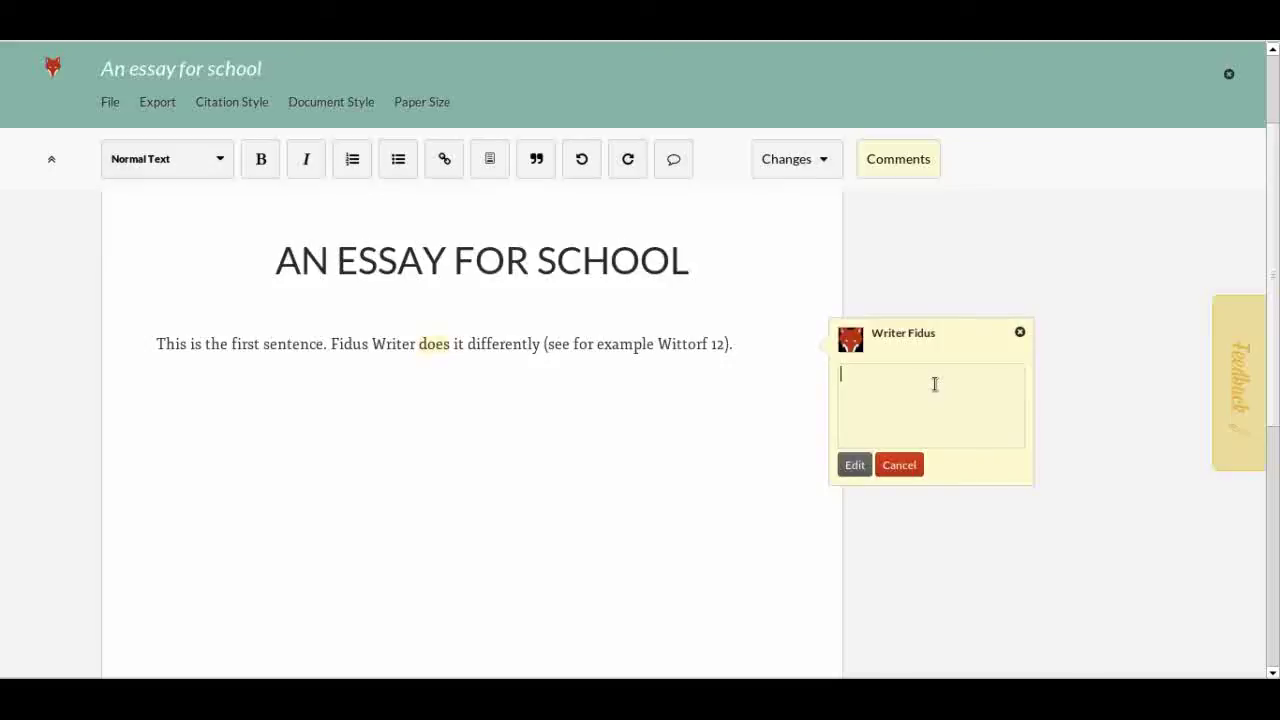
text(This is a comment)
click(858, 465)
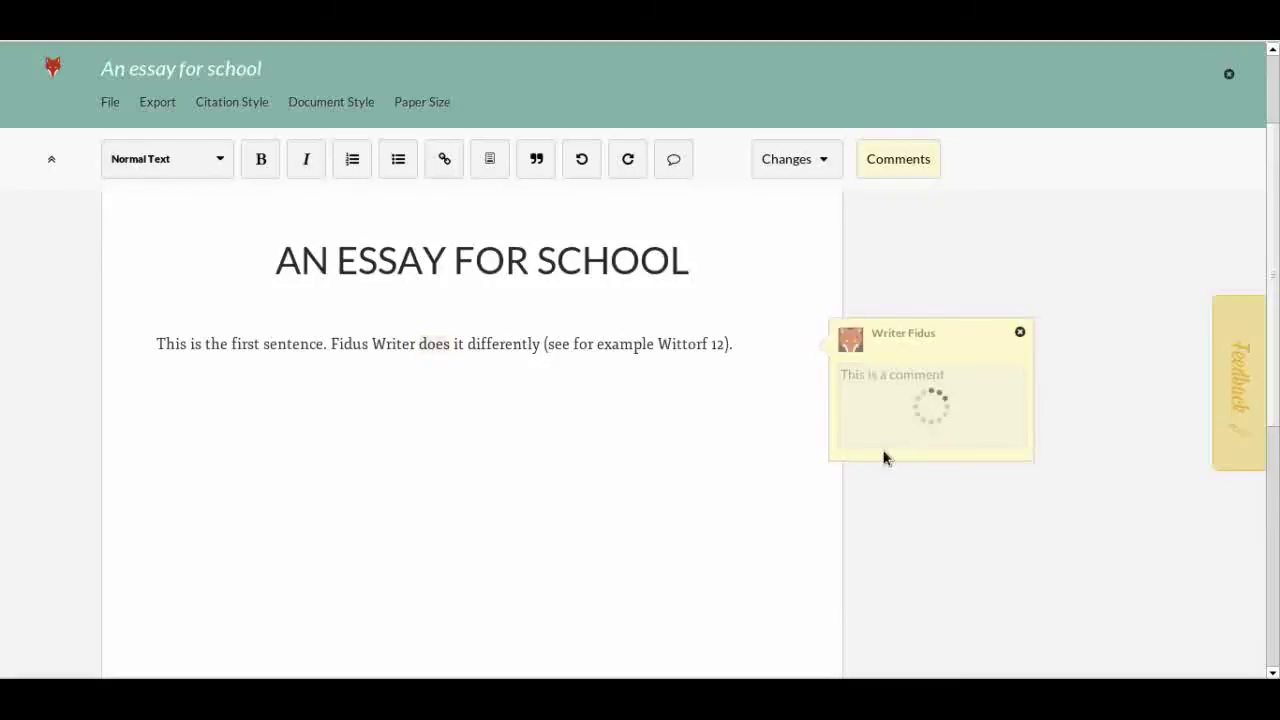
Step: Reply 'and an answer to a comment' to that comment
click(975, 362)
click(901, 423)
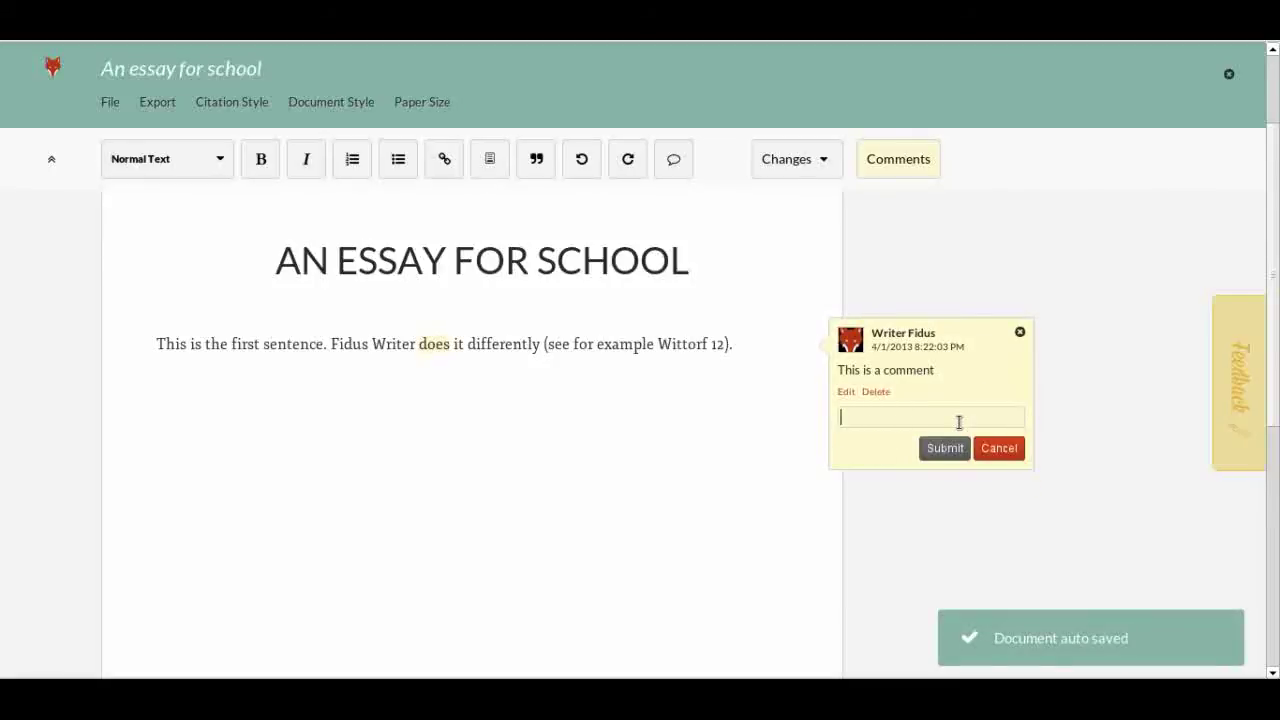
text(an)
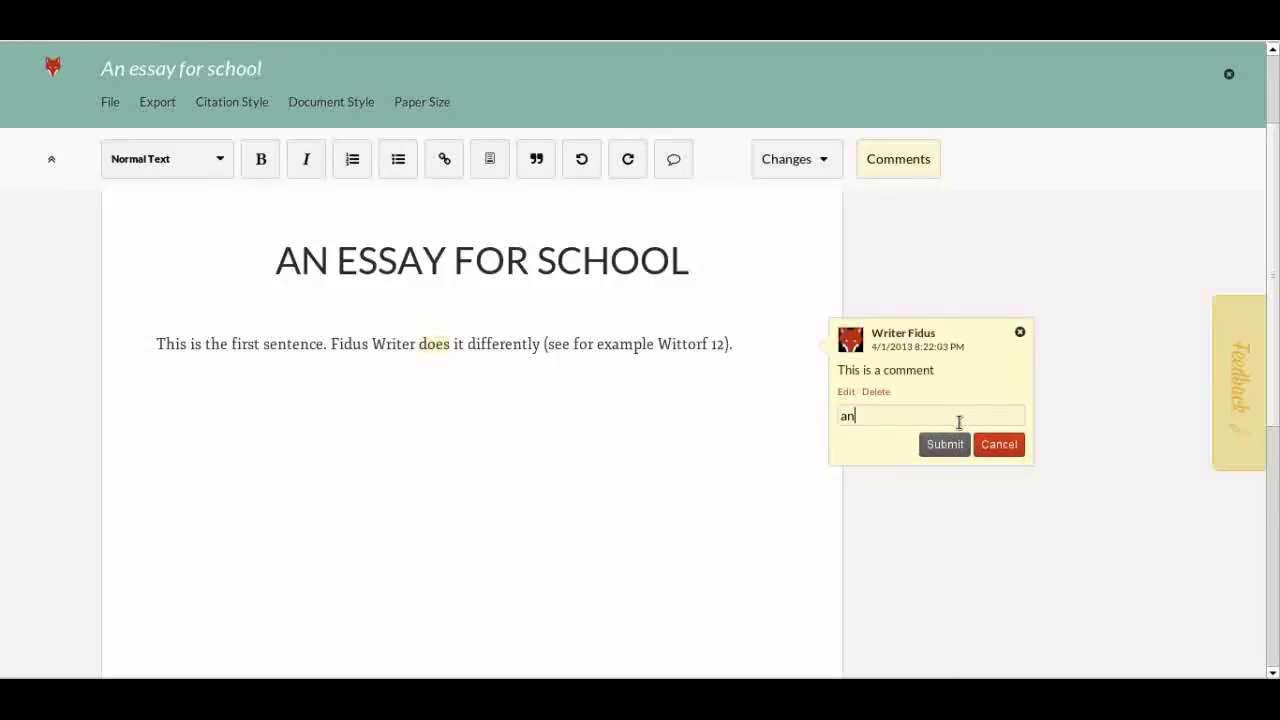
text(d an answer to a comment)
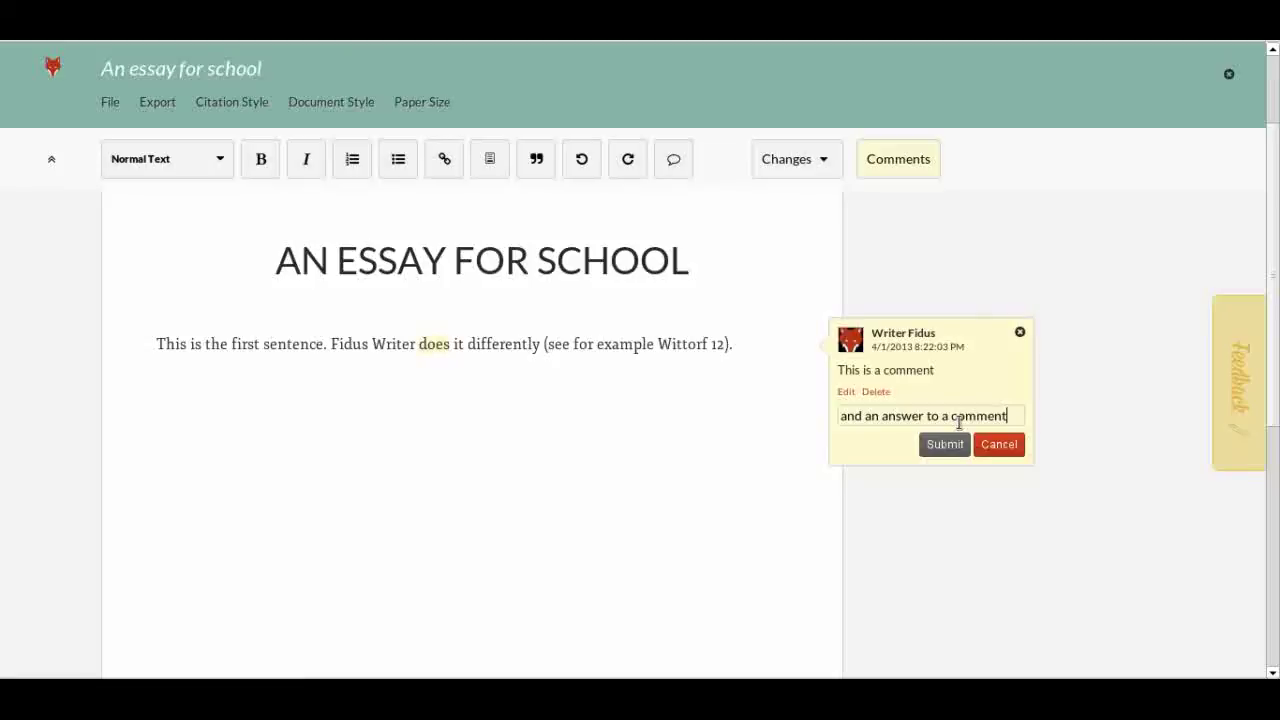
click(945, 442)
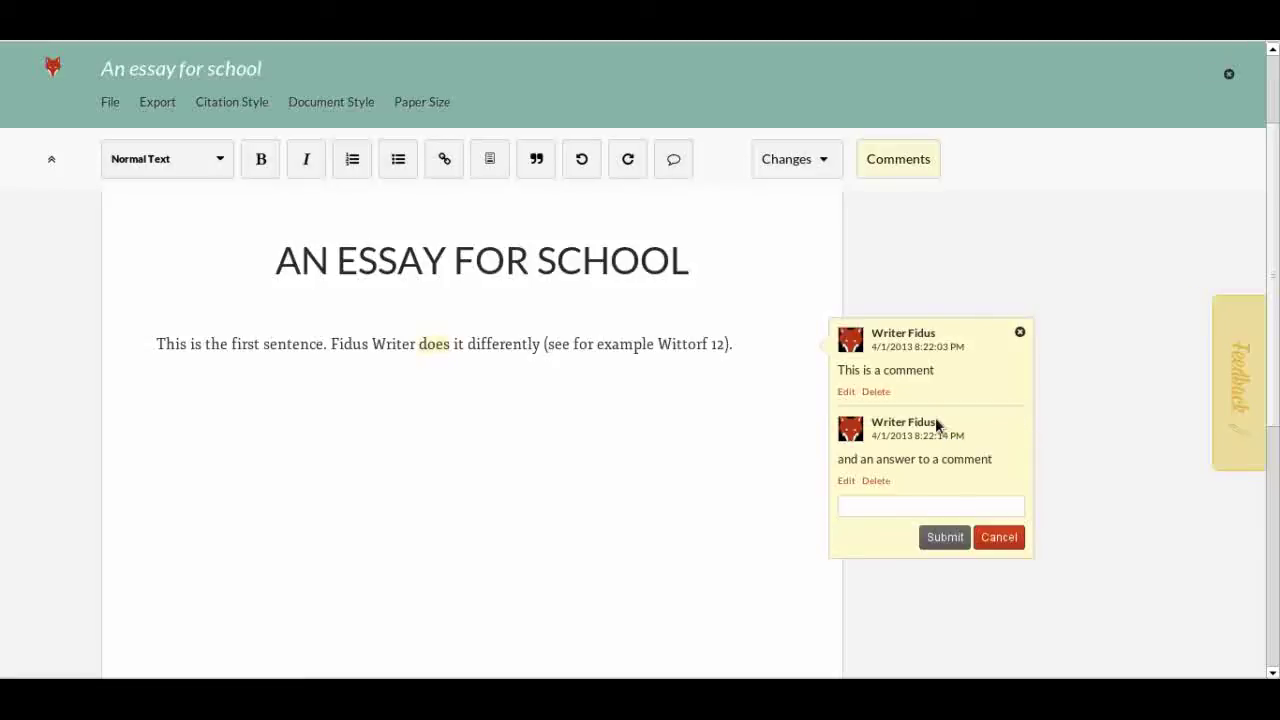
click(756, 451)
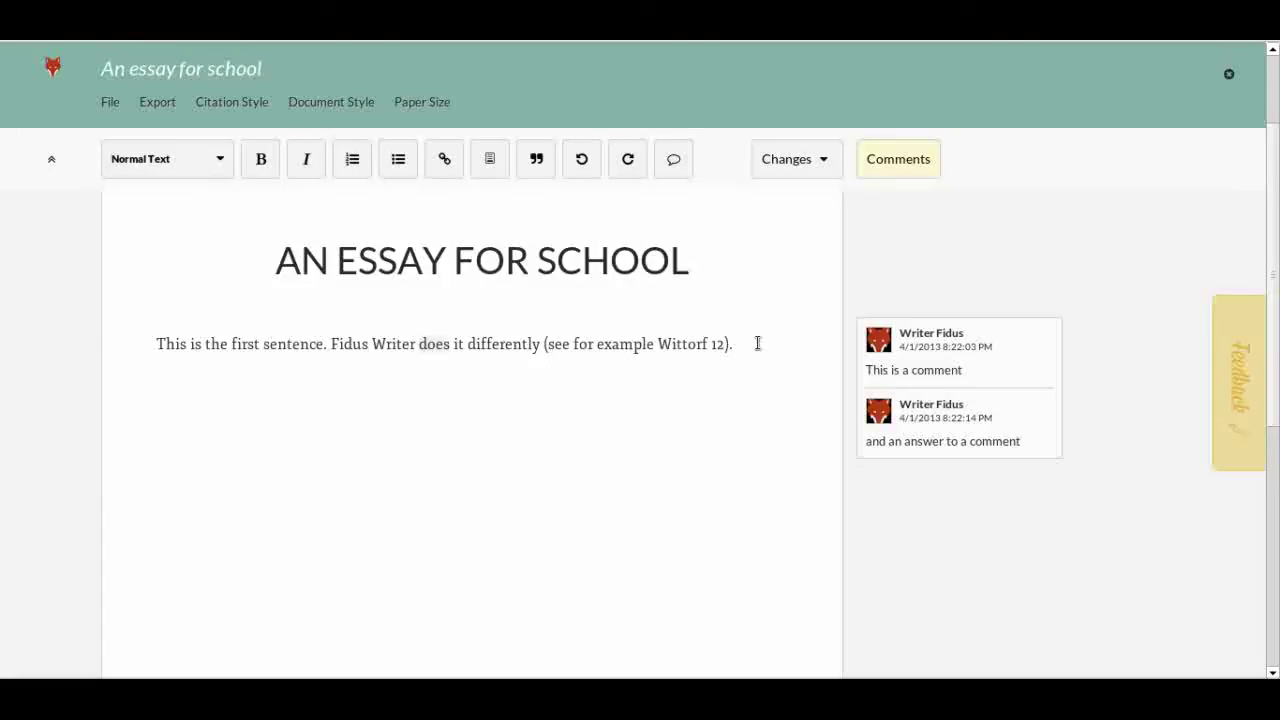
Step: Turn on change tracking and start typing 'There are some reasons why it's a bad a' after the citation
click(822, 172)
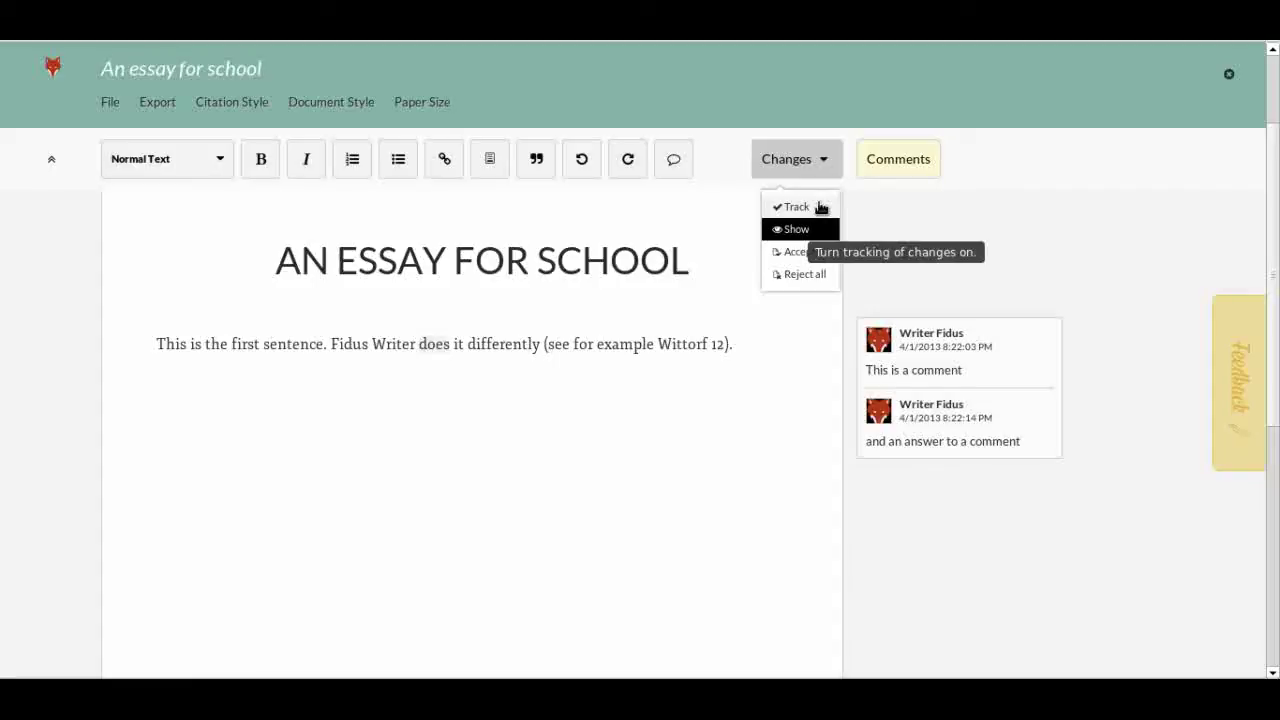
click(820, 207)
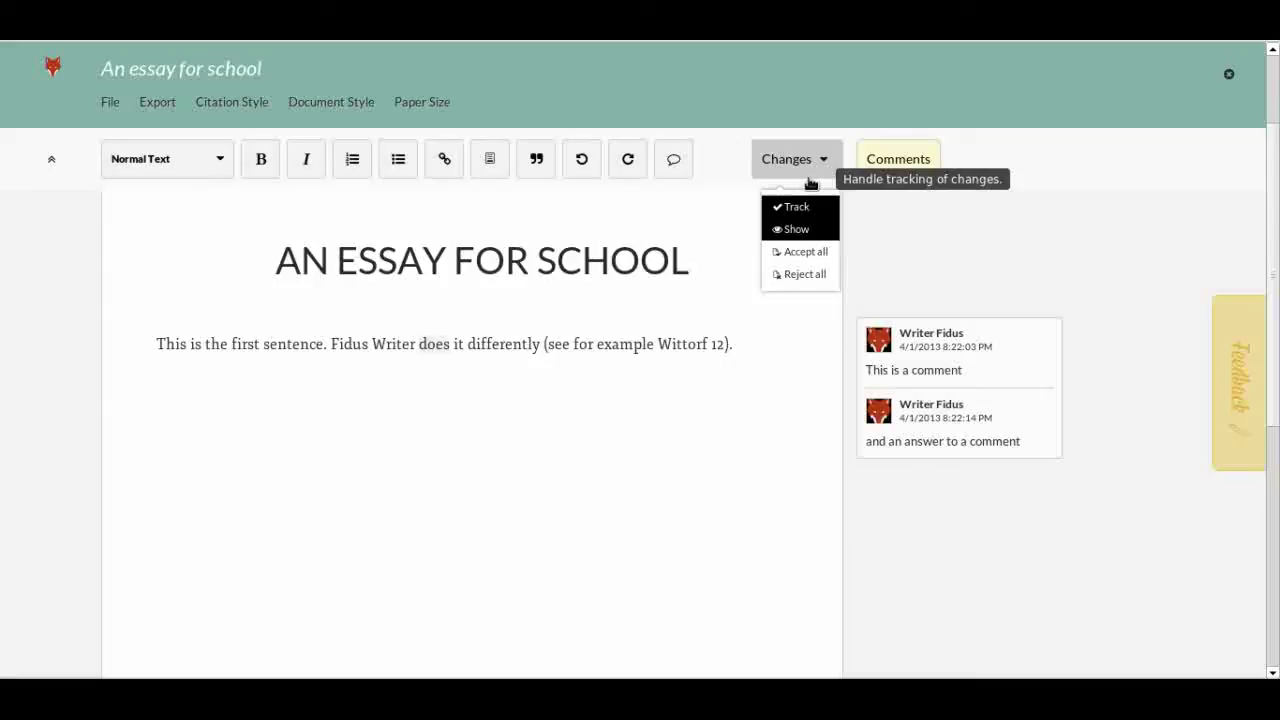
click(767, 350)
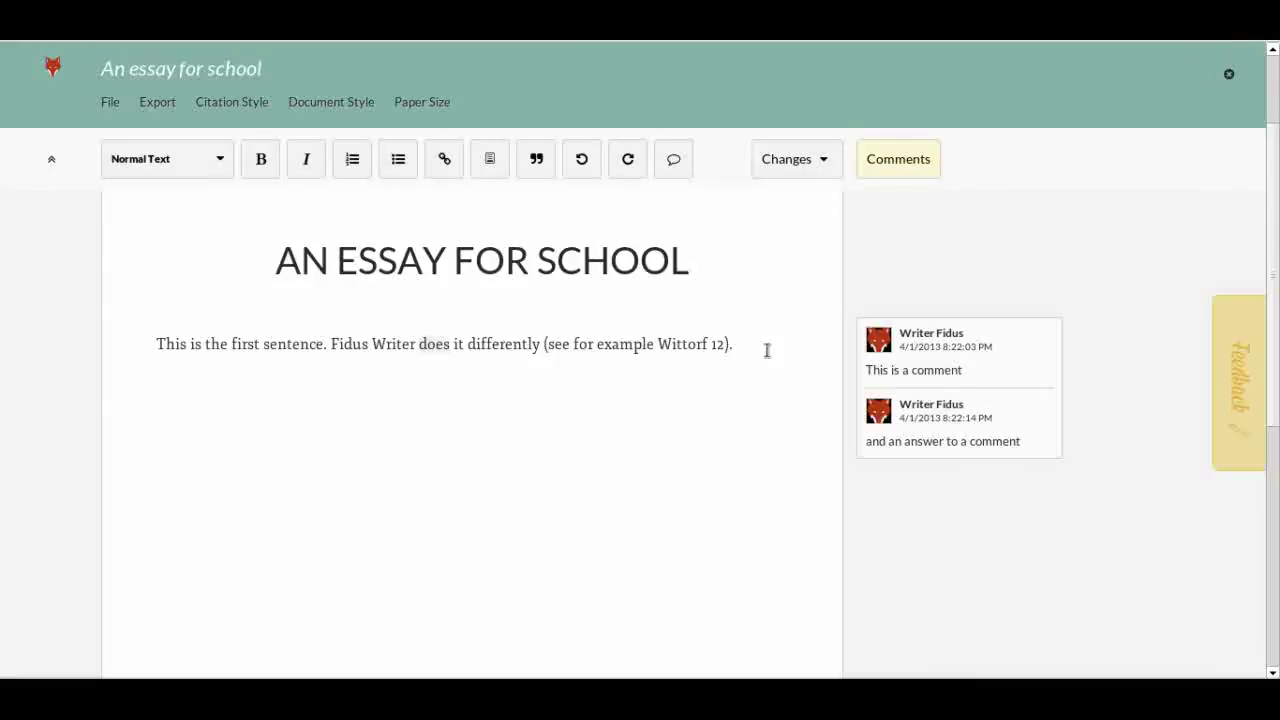
text(There are some re)
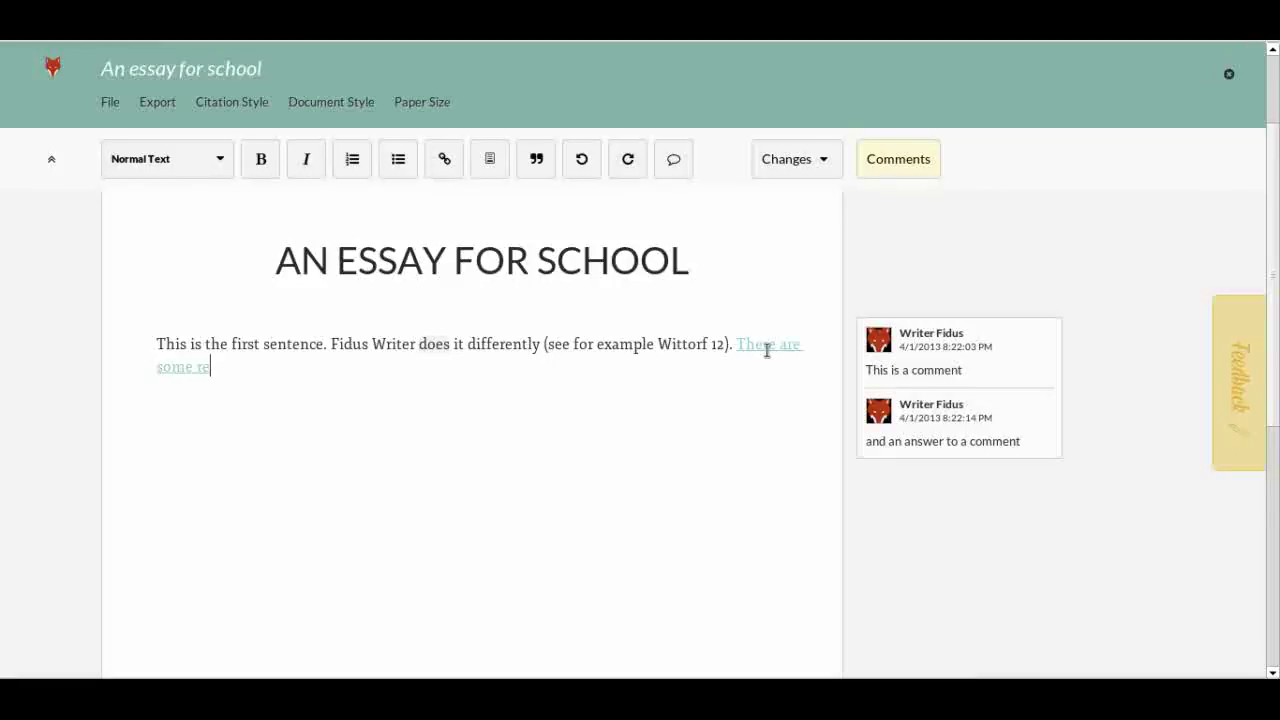
text(asons why it's a bad a)
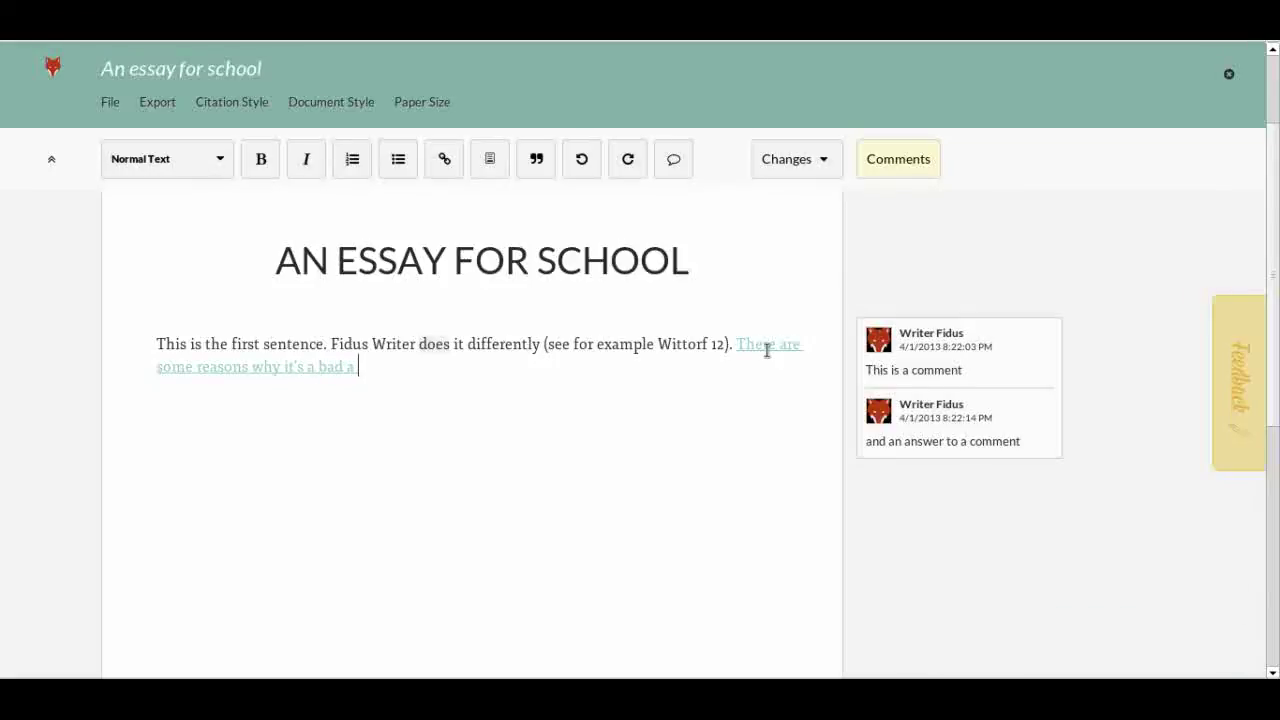
Step: Fix the typos and finish the tracked sentence with 'idea to go to Greenland.'
key(BackSpace)
key(BackSpace)
key(BackSpace)
text(ly)
key(BackSpace)
key(BackSpace)
key(BackSpace)
text(idea to go to Greenland.)
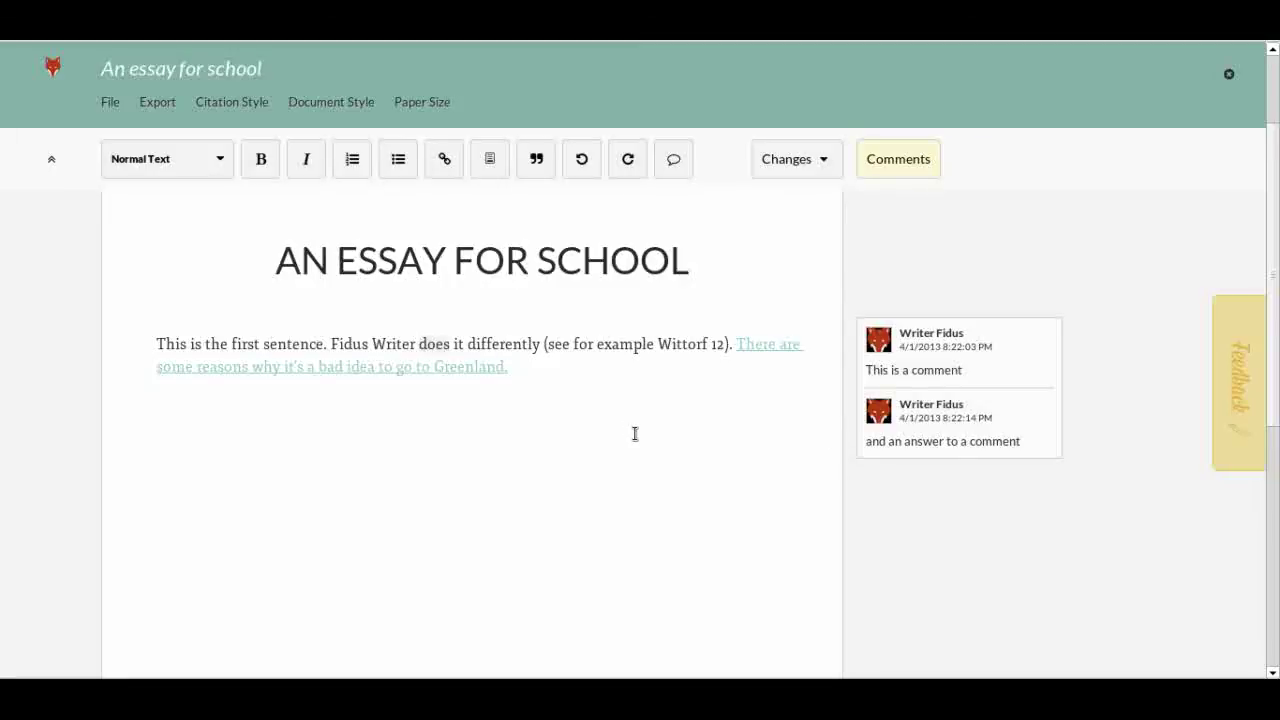
Step: Hide and reshow tracked changes, then accept the inserted Greenland sentence
click(823, 164)
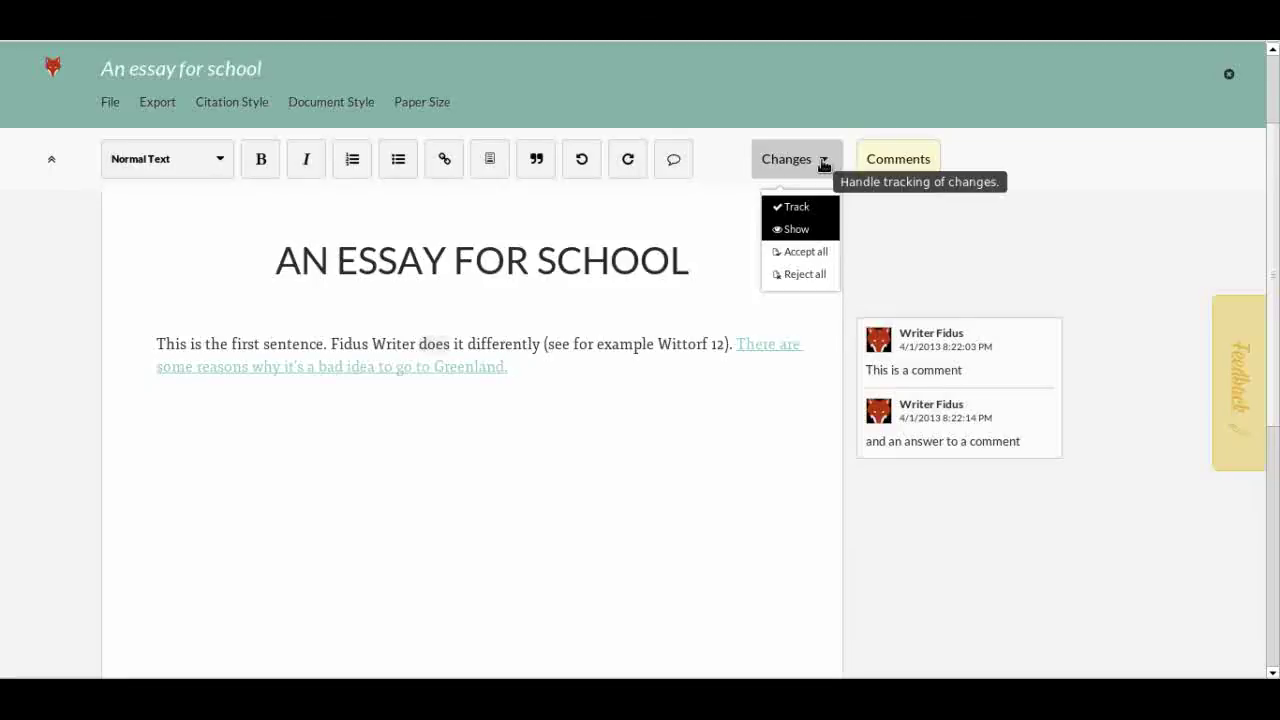
click(790, 231)
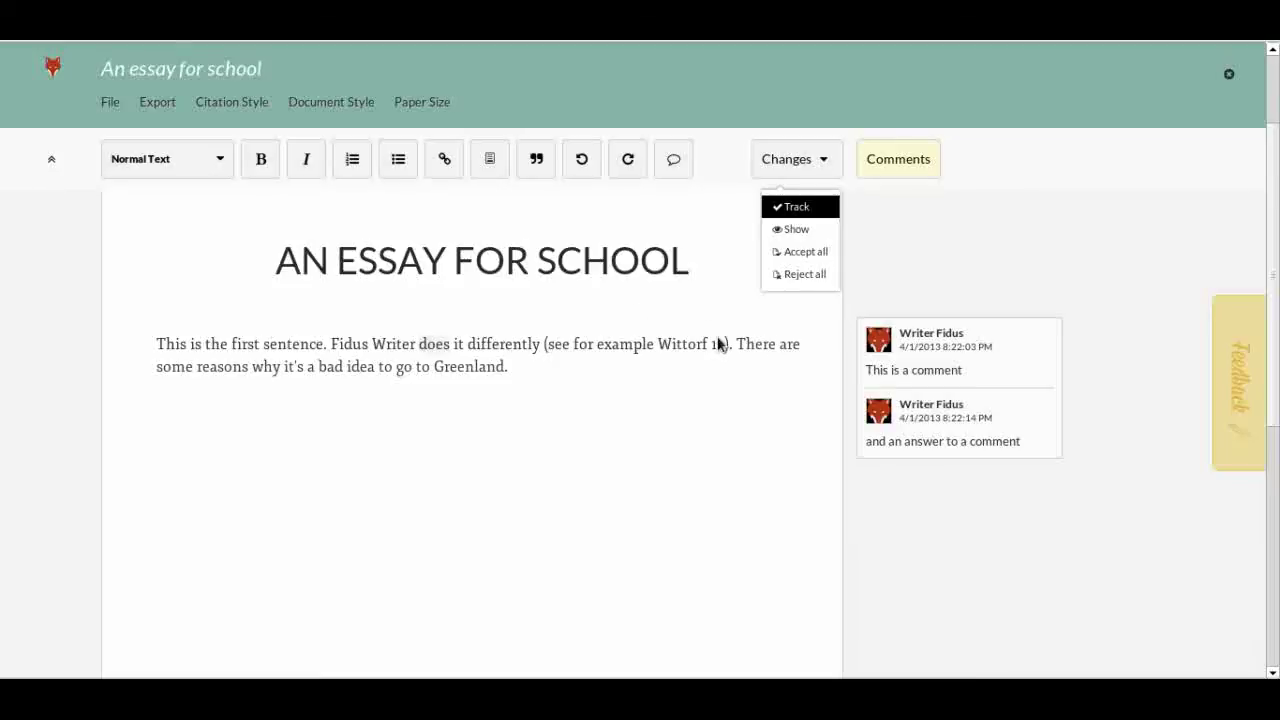
click(796, 229)
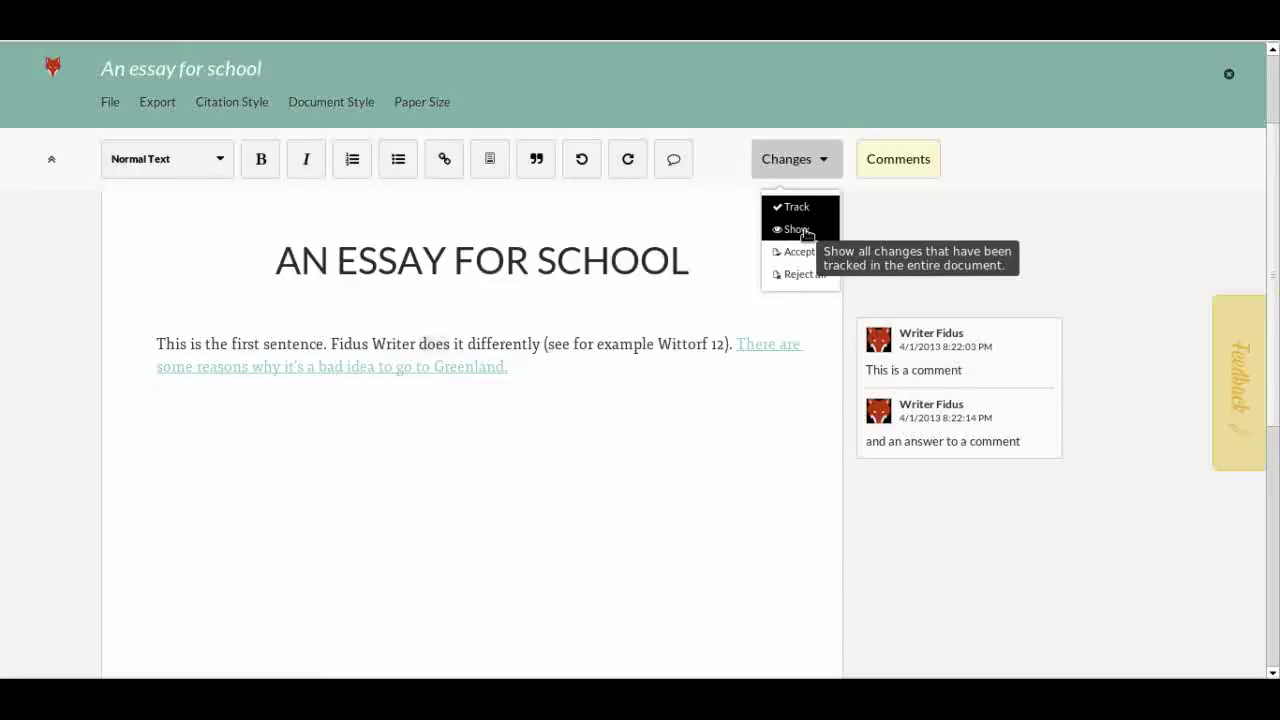
click(834, 167)
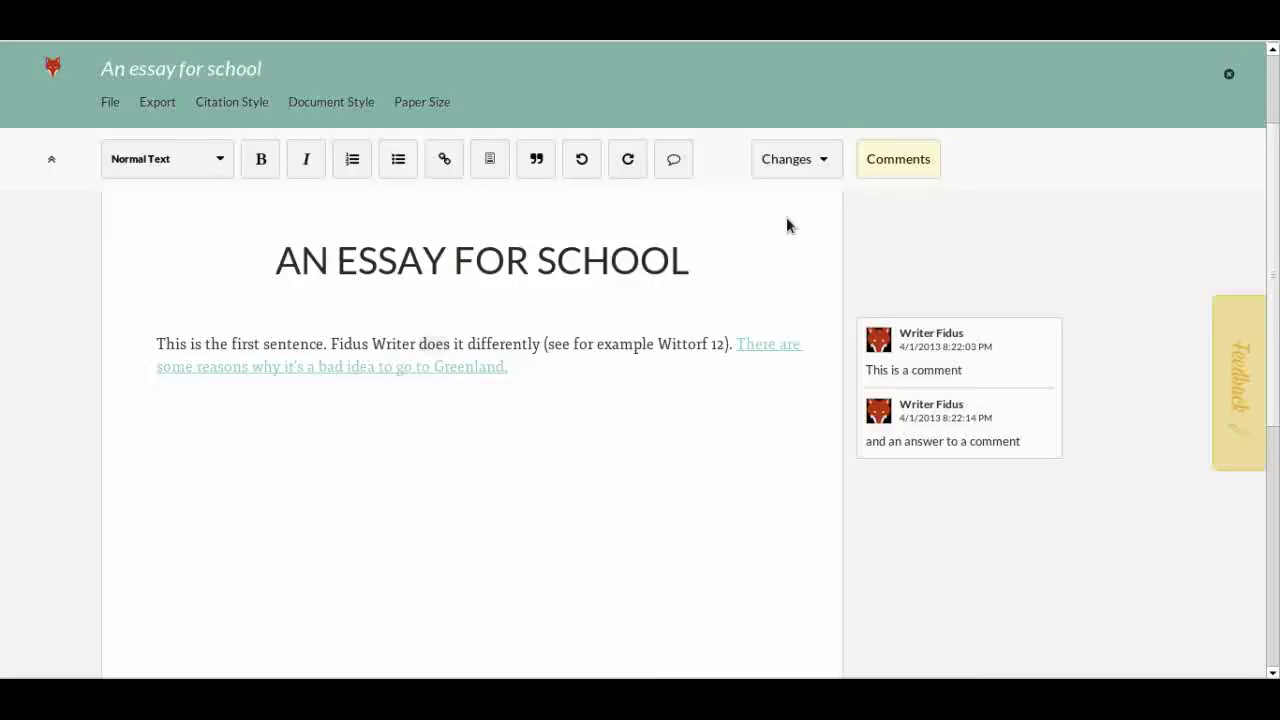
click(378, 367)
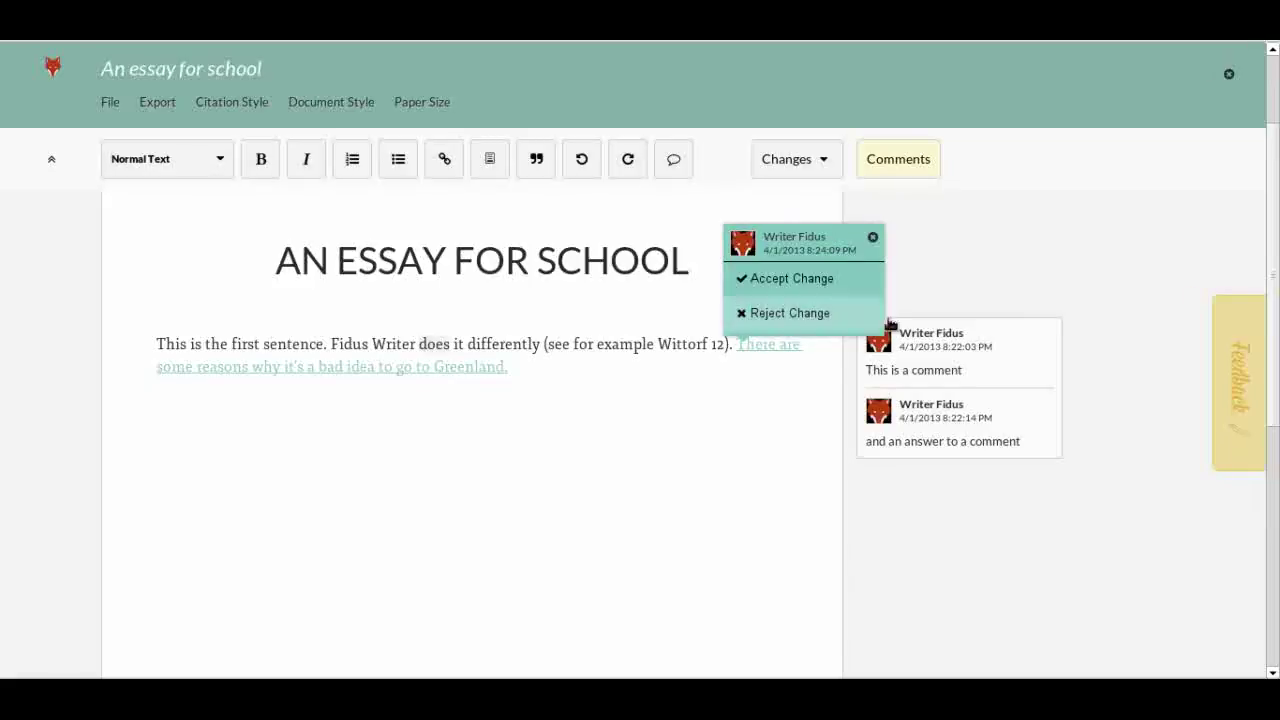
click(792, 279)
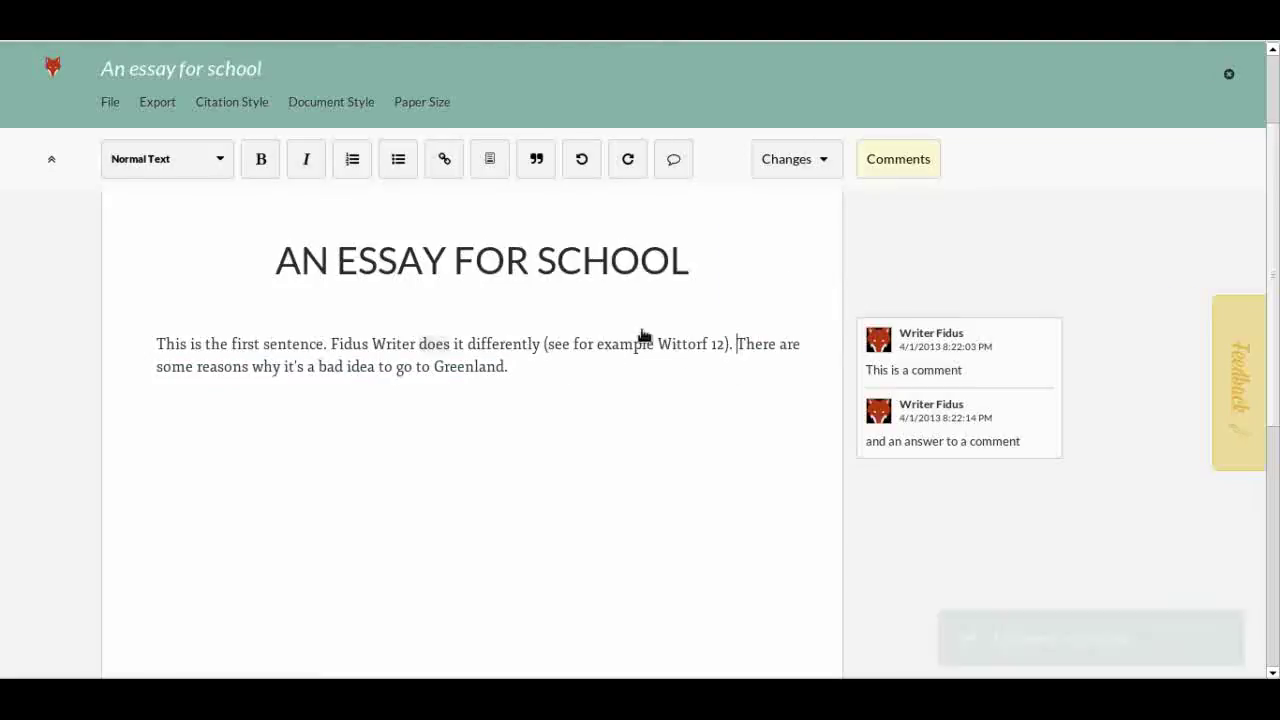